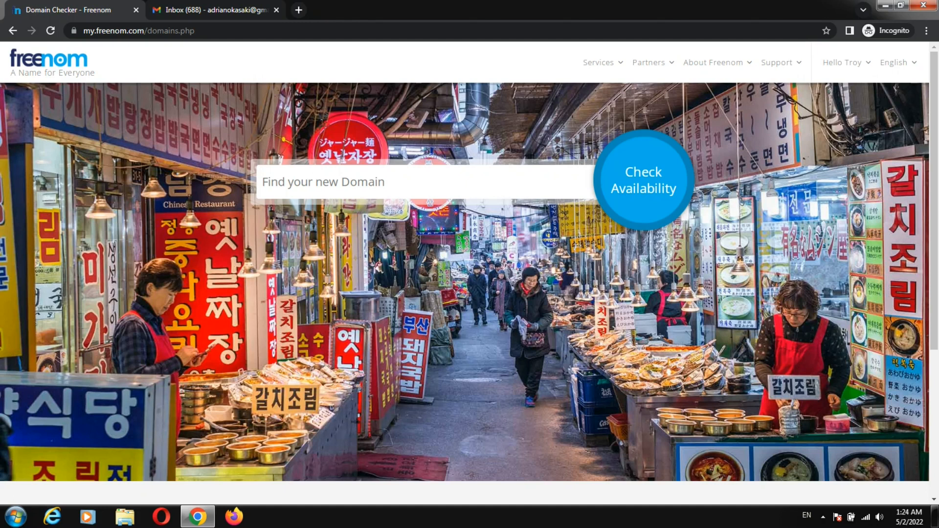
Step: Check whether the free domain howtohostfree.ga is available in Freenom's domain search
drag(95, 30, 144, 30)
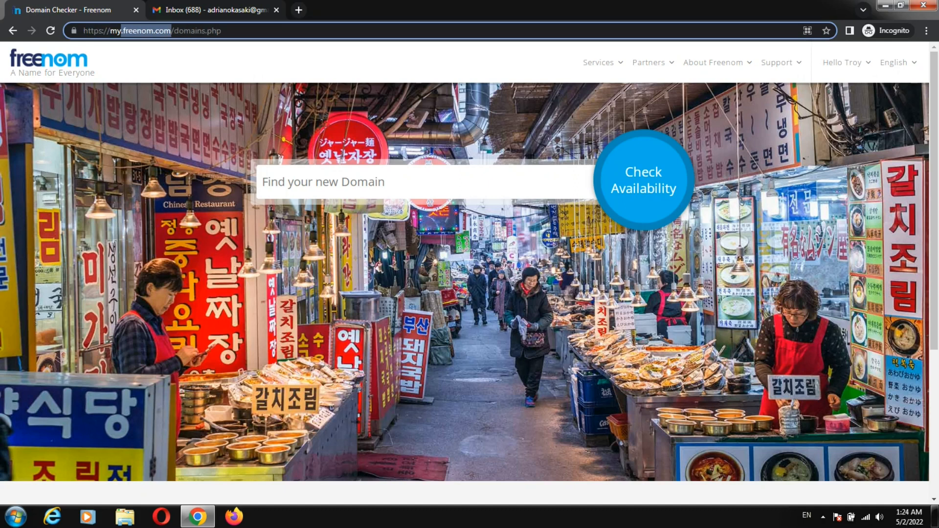
click(343, 182)
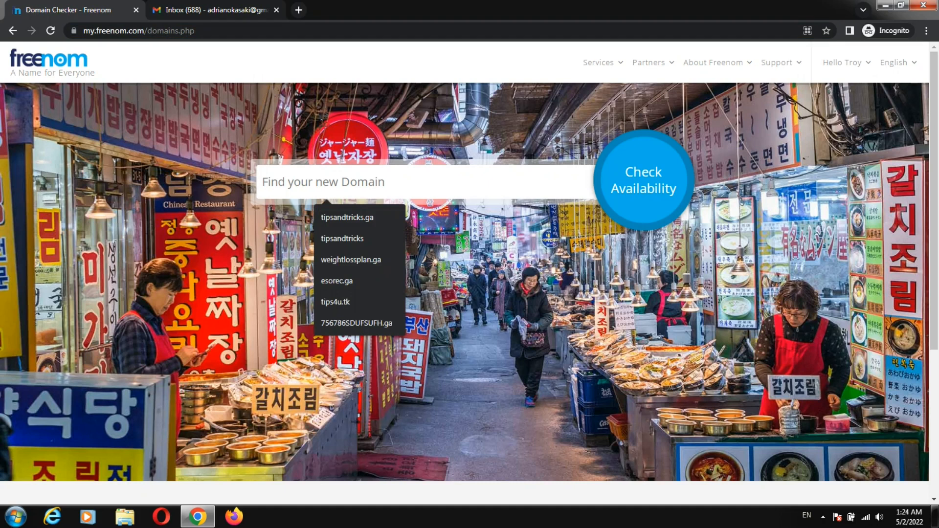
text(sdufuidh)
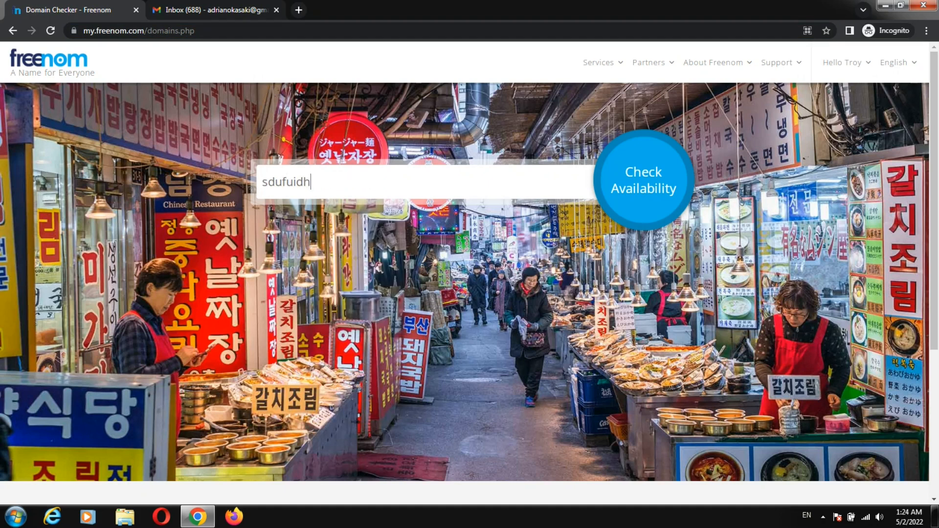
text(csdivuhsd.)
key(ctrl+a)
key(BackSpace)
text(howtohostfree.)
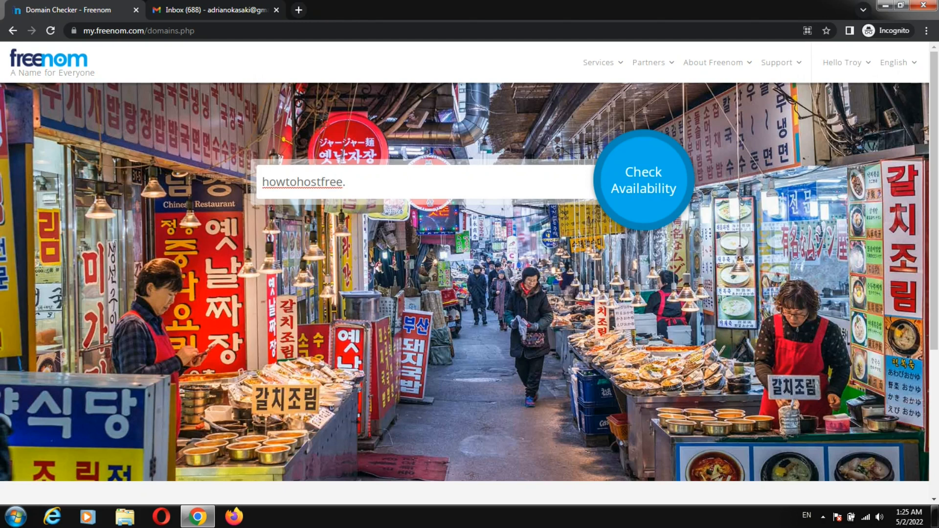
text(ga)
key(Return)
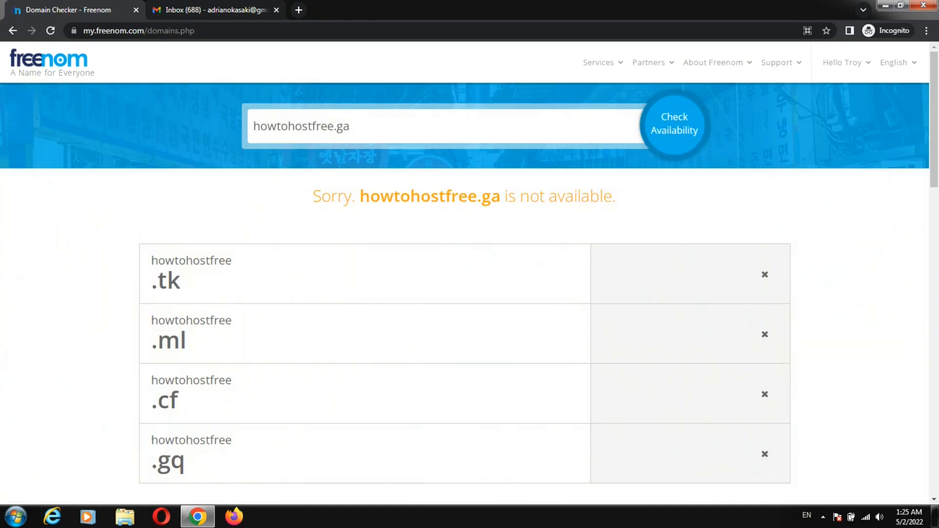
Step: Replace the name with ifidjfidjvijdijv and check availability of the .ga domain
scroll(465, 273, down, 2)
scroll(465, 273, up, 2)
scroll(465, 273, down, 2)
scroll(464, 272, up, 2)
drag(335, 127, 251, 127)
text(ifidjfidjvijdijv)
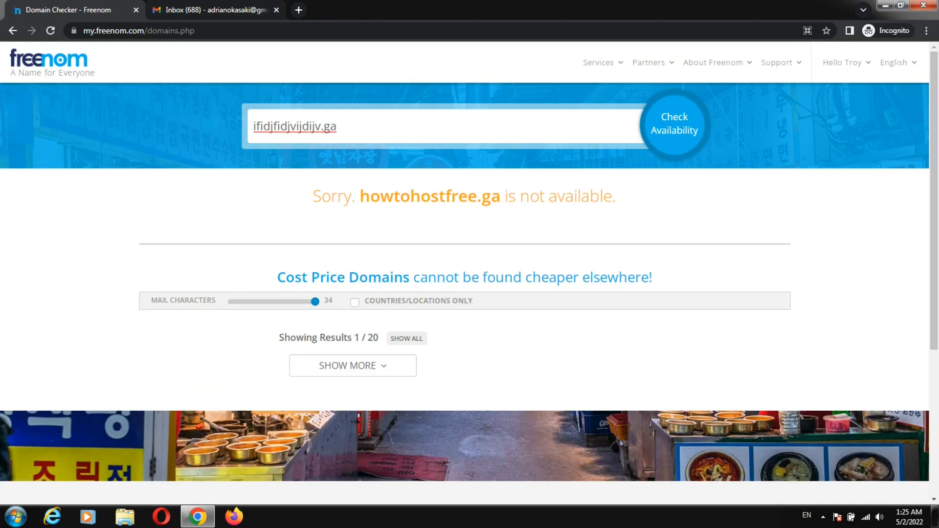
click(695, 131)
Step: Re-run the check until ifidjfidjvijdijv.ga shows as available and free in the cart
scroll(465, 272, down, 1)
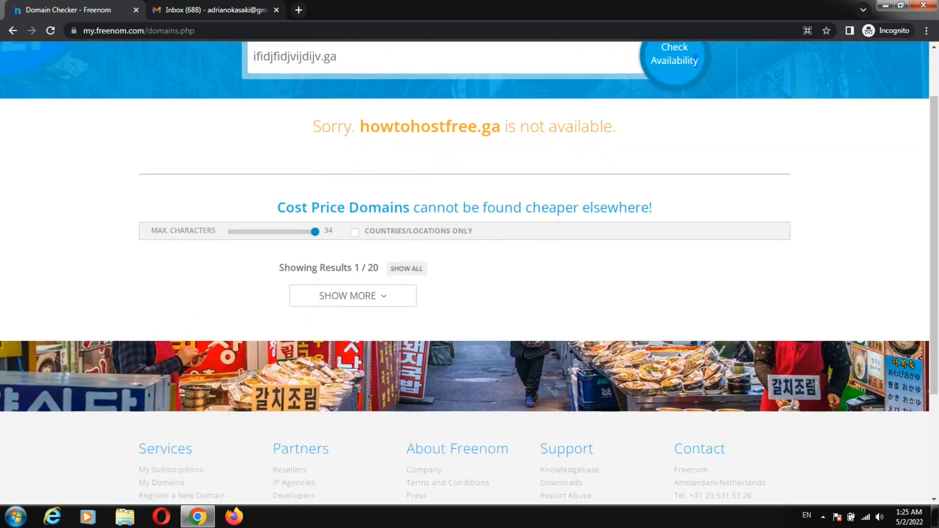
scroll(464, 273, up, 1)
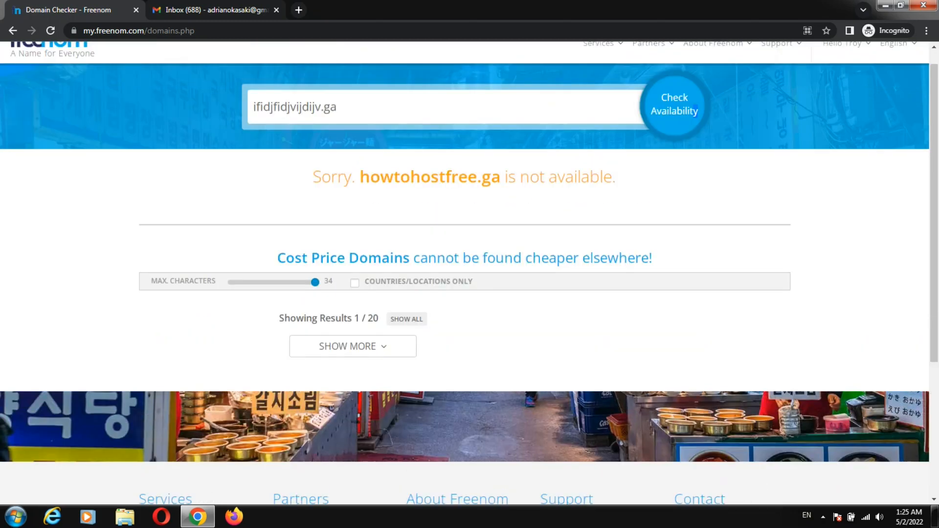
double_click(678, 112)
click(677, 112)
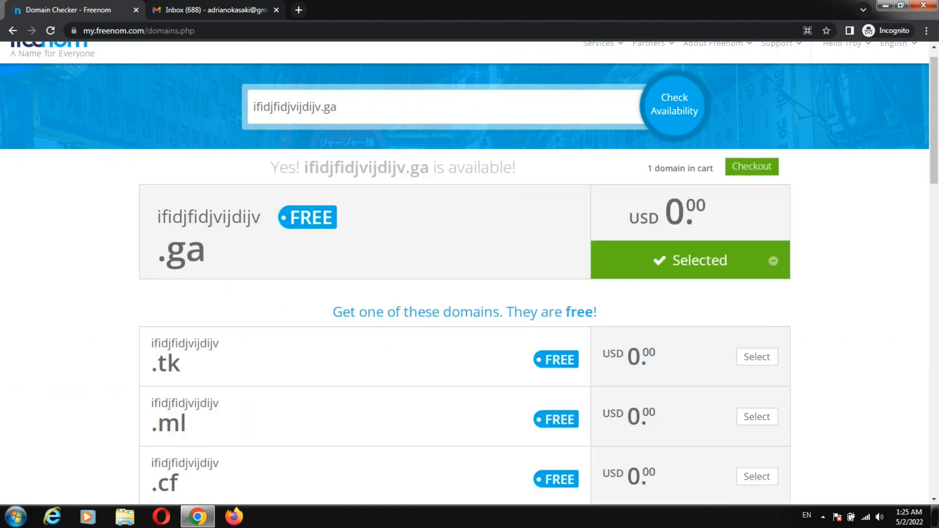
drag(157, 217, 299, 217)
click(300, 217)
Step: Check out ifidjfidjvijdijv.ga for 12 Months @ FREE, accept the terms and complete the order
click(752, 167)
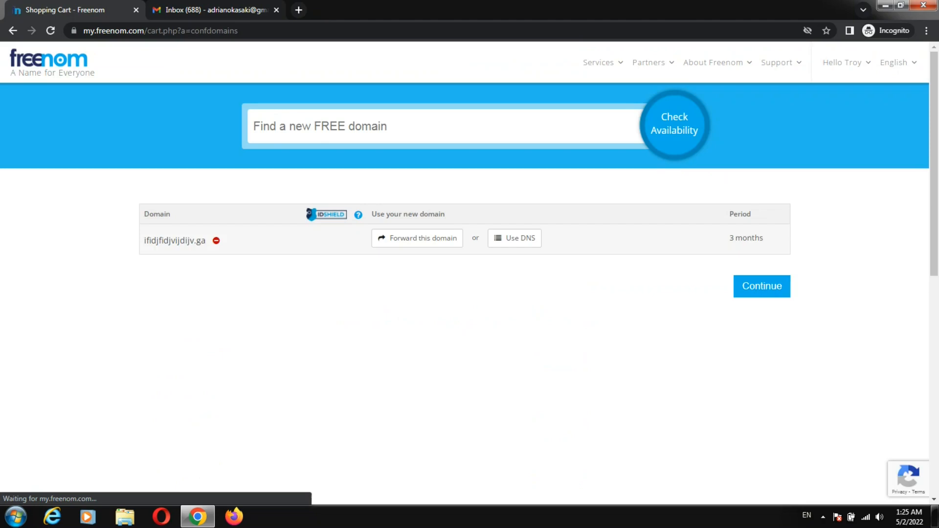
click(741, 238)
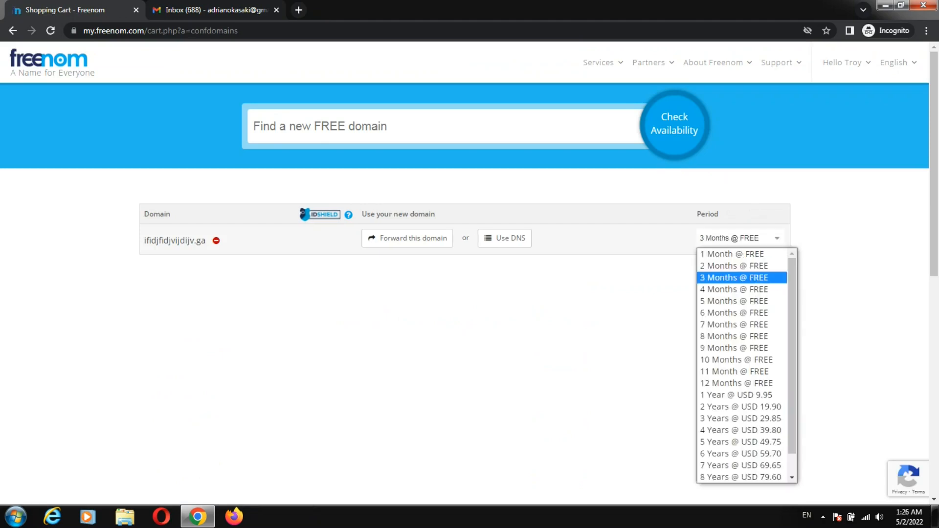
key(Return)
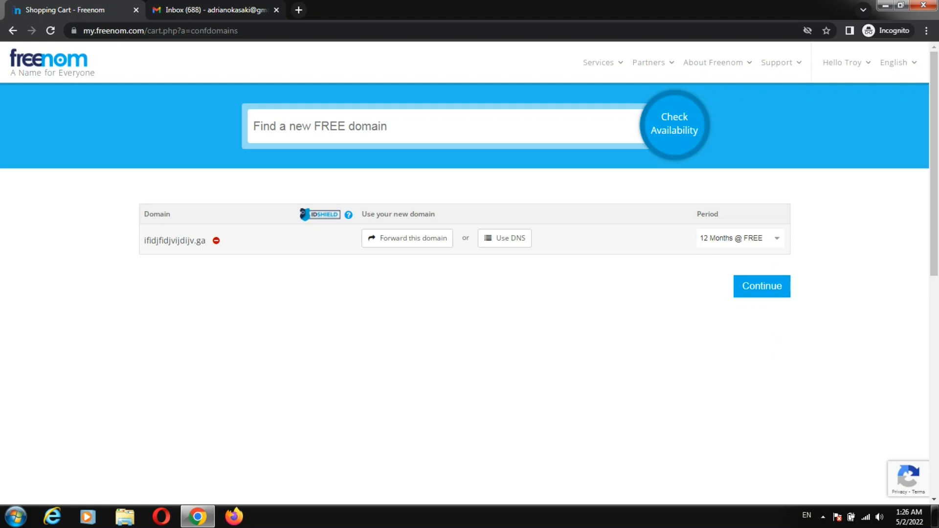
click(761, 286)
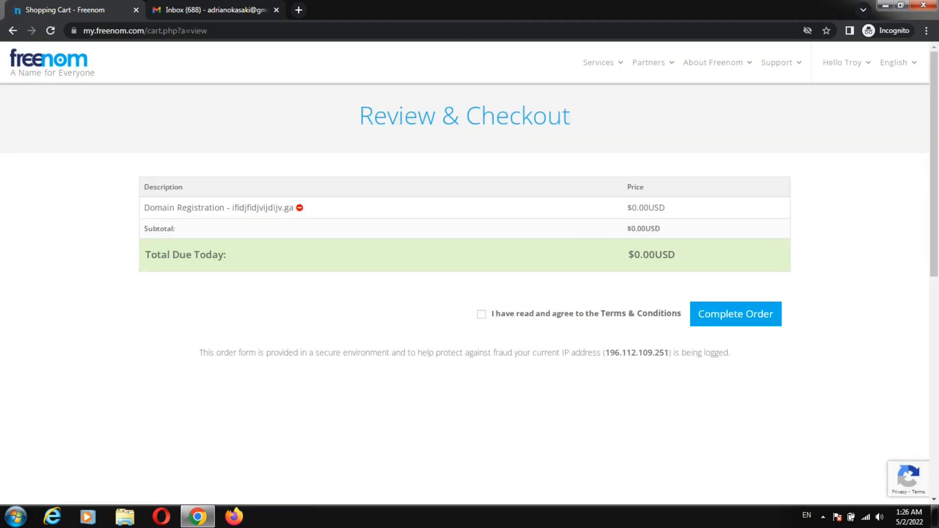
click(481, 314)
click(735, 314)
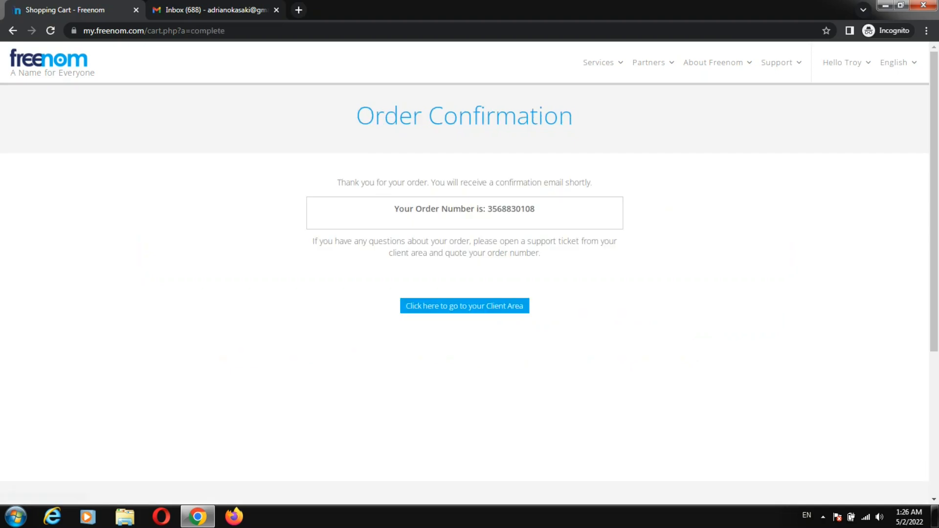
Step: Confirm ifidjfidjvijdijv.ga appears as Active under Services > My Domains, then open a new browser tab
drag(337, 182, 535, 209)
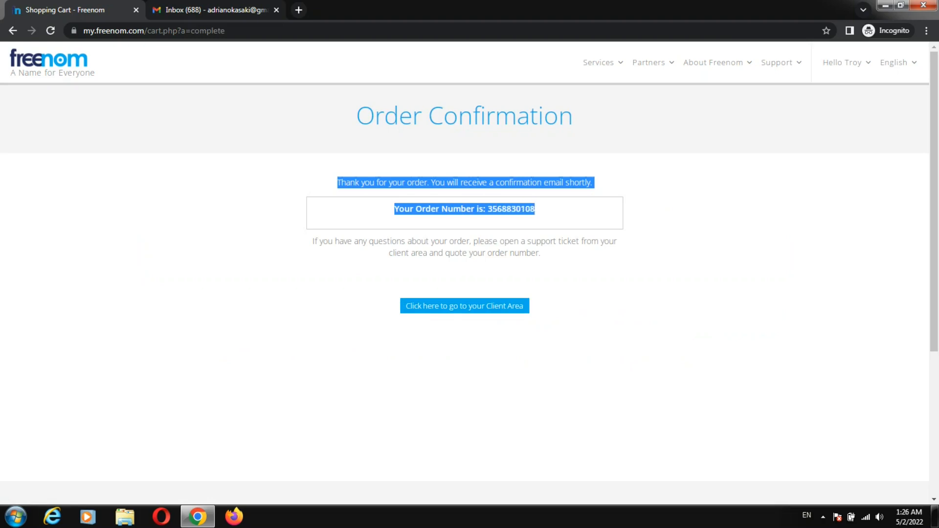
click(543, 212)
mouse_move(603, 63)
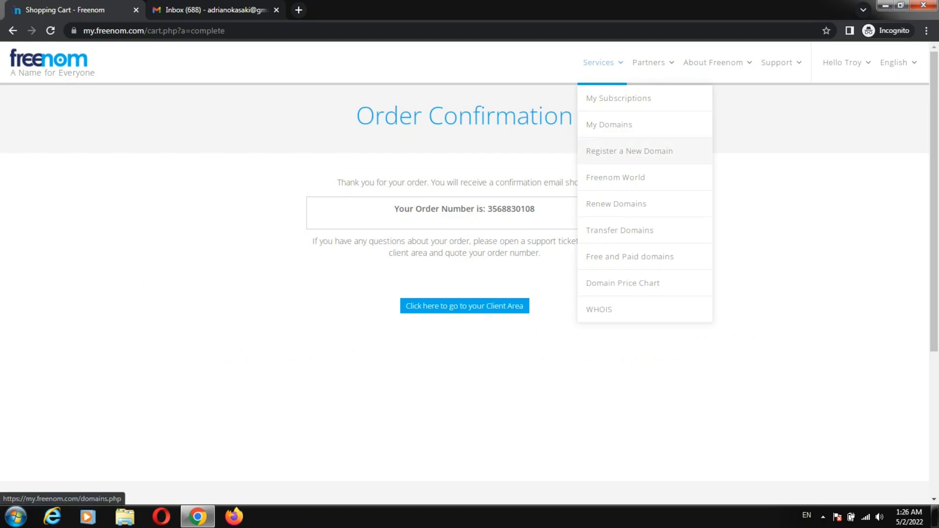
click(610, 125)
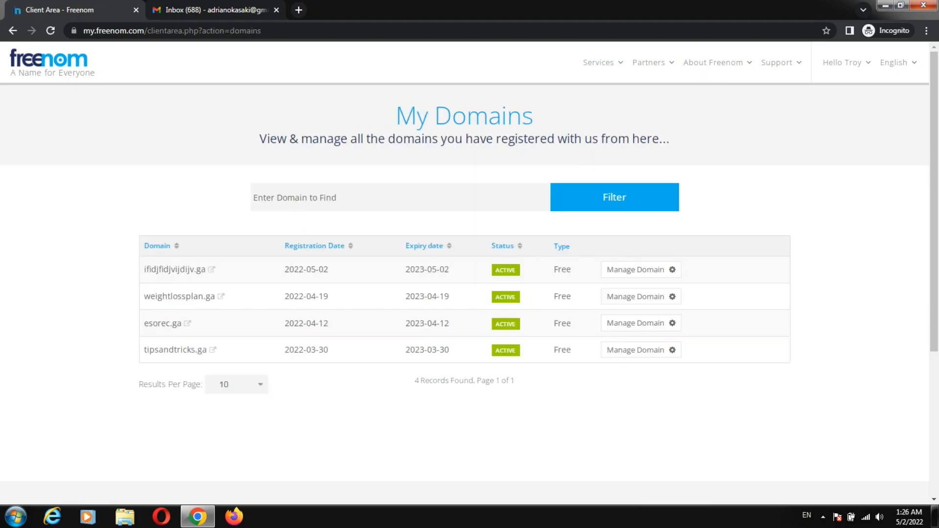
drag(144, 270, 208, 269)
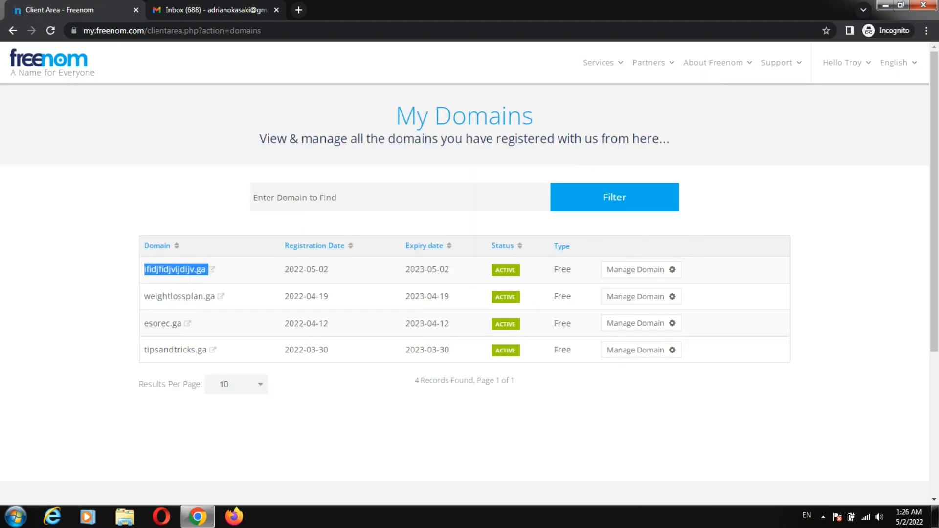
click(237, 271)
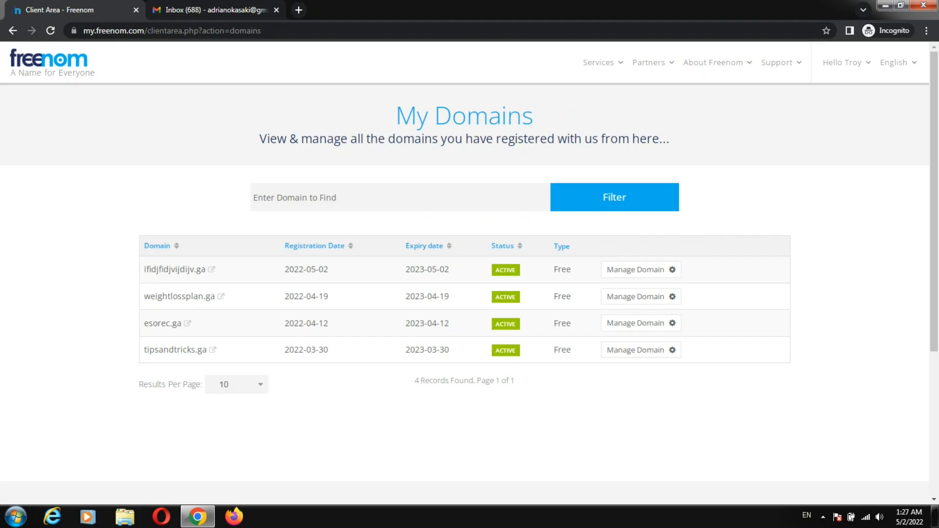
key(ctrl+t)
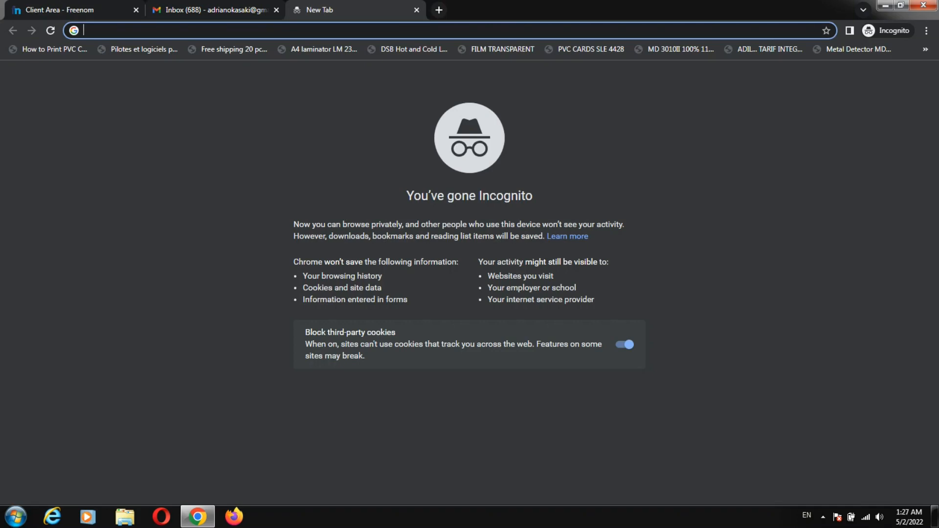
Step: Load infinityfree.net, accept the cookie notice and reach the client area sign-up form
text(in)
key(Return)
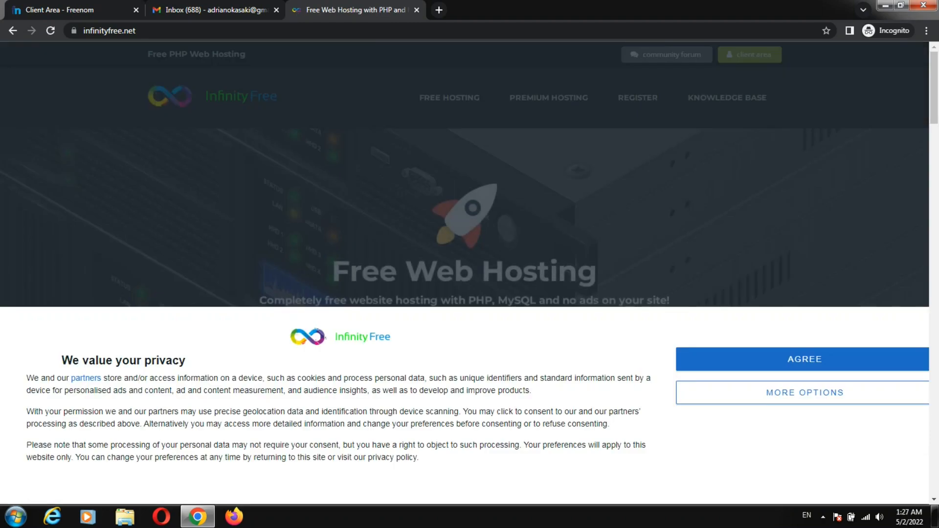
click(805, 359)
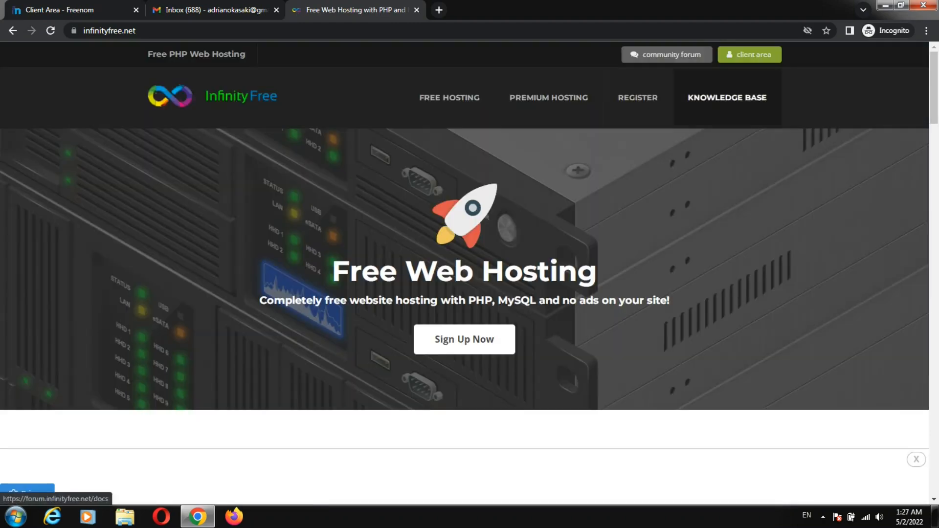
click(750, 55)
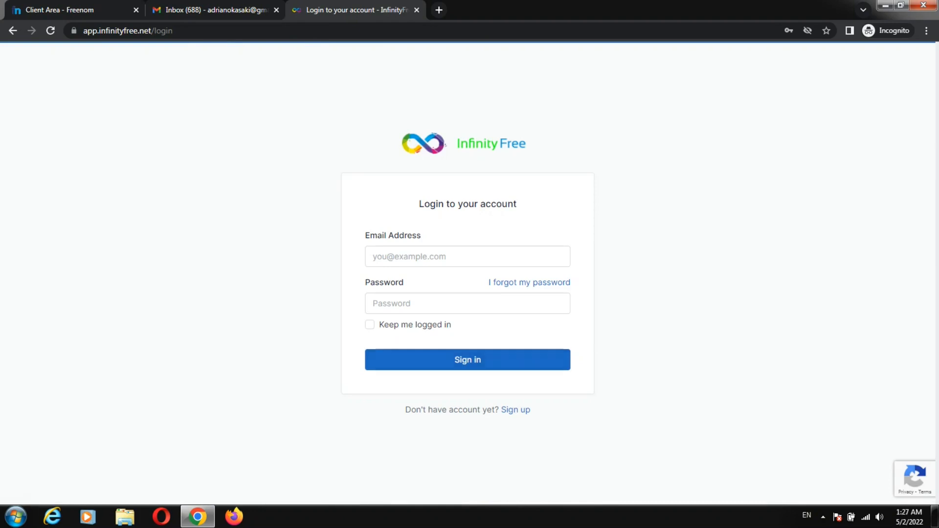
click(515, 410)
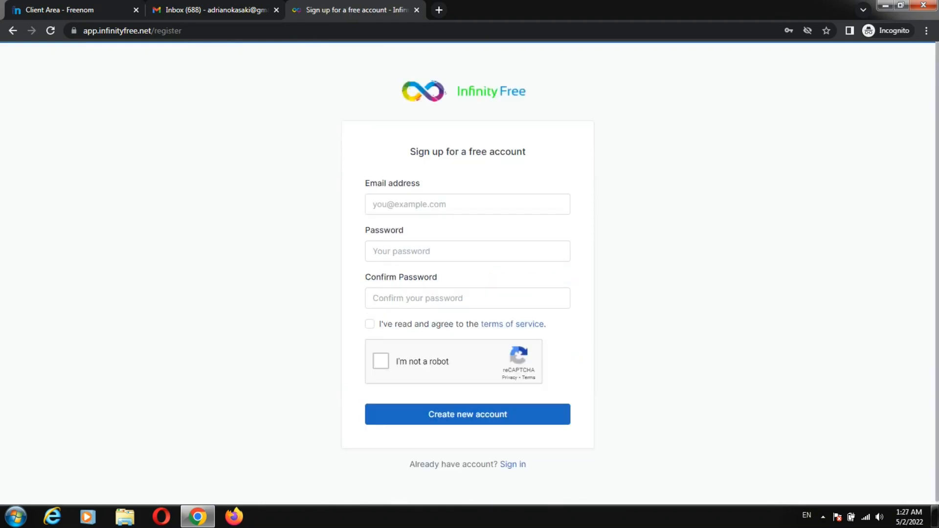
Step: Register with the account e-mail and password, accept the terms, pass reCAPTCHA and create the account
click(467, 204)
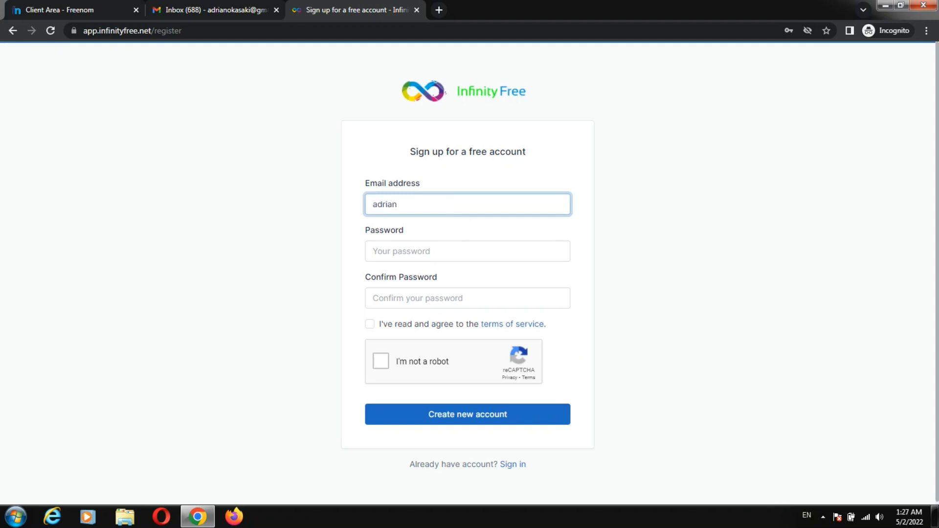
key(Tab)
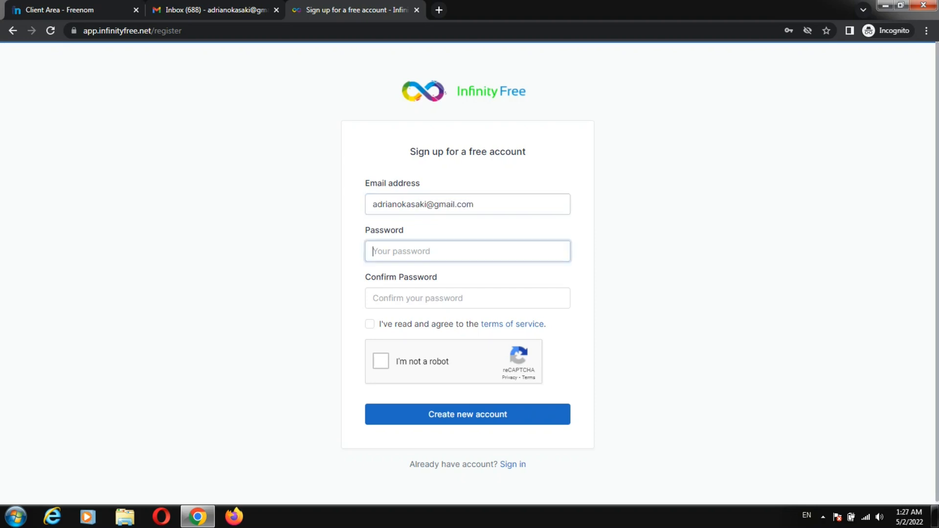
text(•••••••••••••)
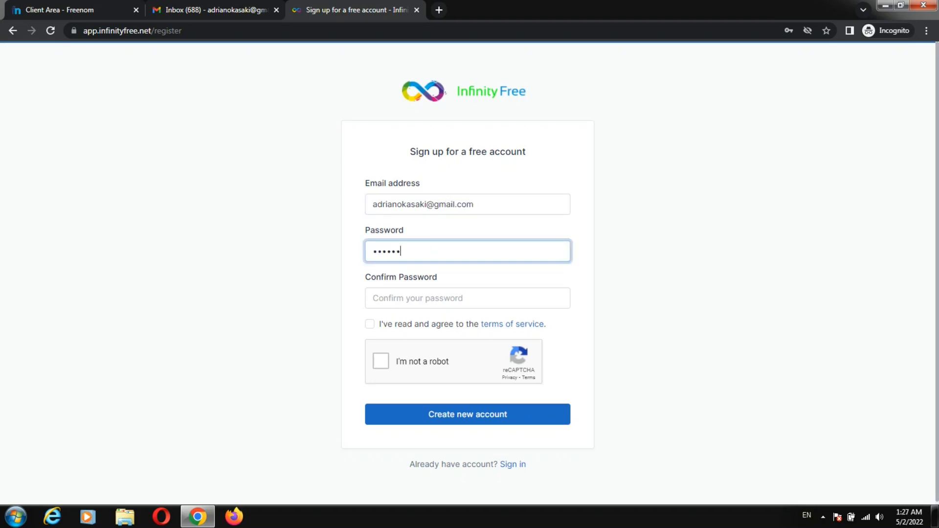
text(•)
key(Tab)
text(••••••••••••••)
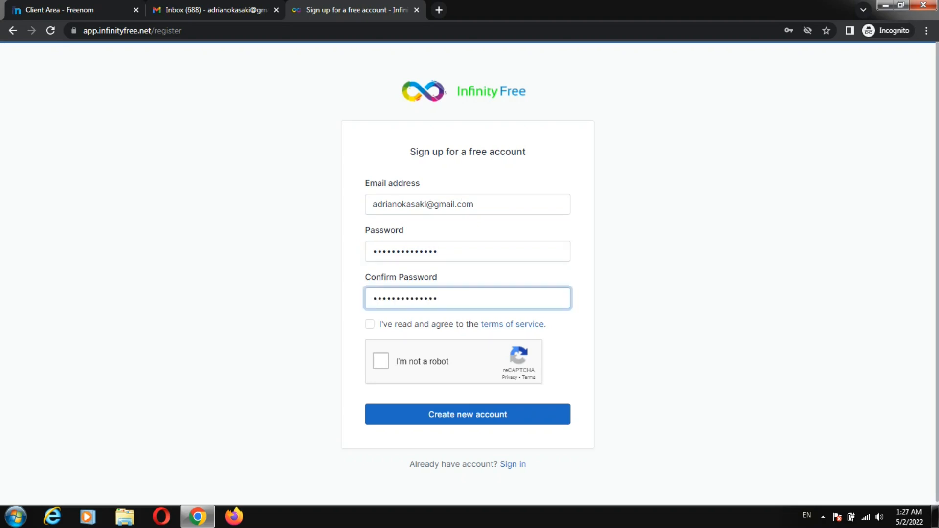
click(369, 324)
click(381, 361)
click(467, 415)
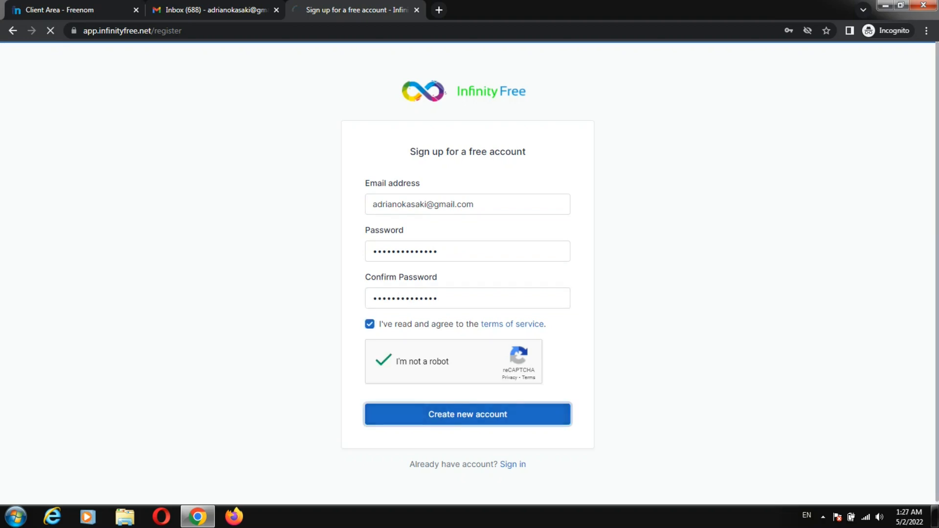
drag(420, 282, 546, 298)
Step: Refresh the Gmail inbox and check the spam folder for the InfinityFree verification email
click(546, 298)
click(216, 10)
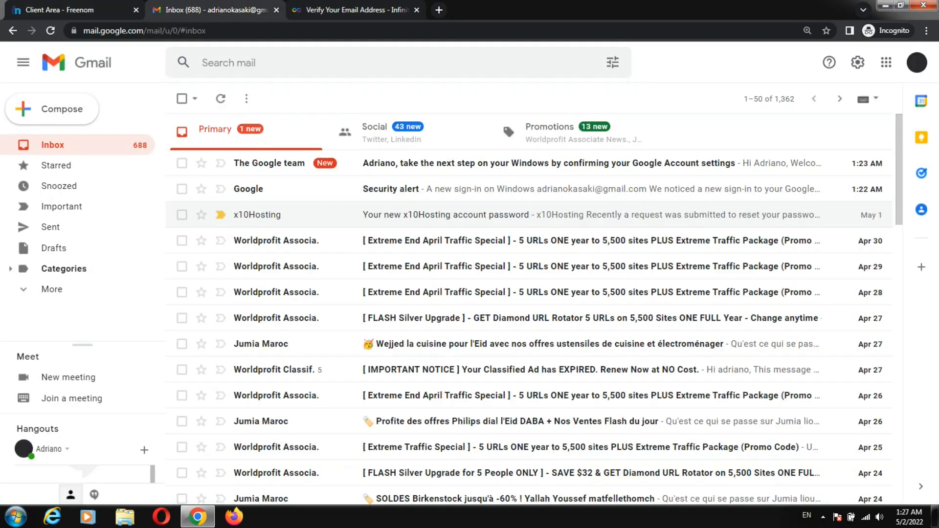
click(247, 132)
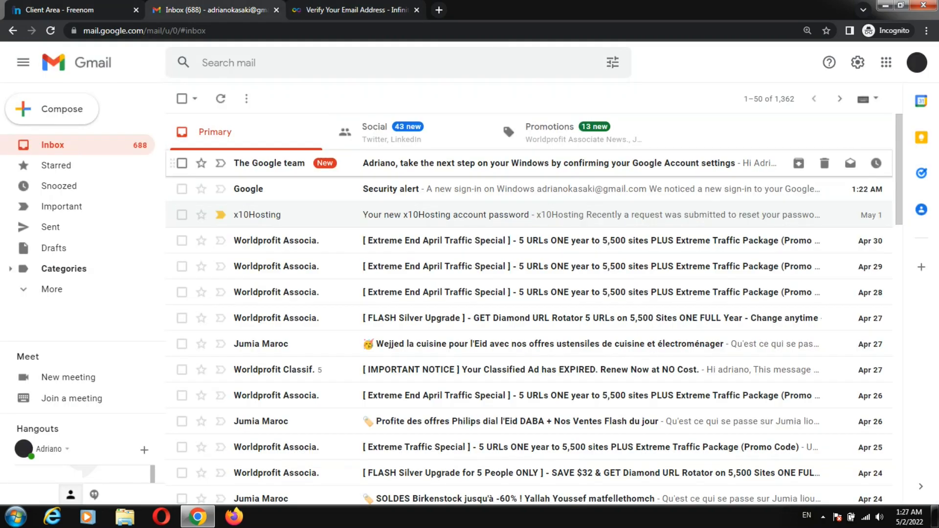
click(220, 99)
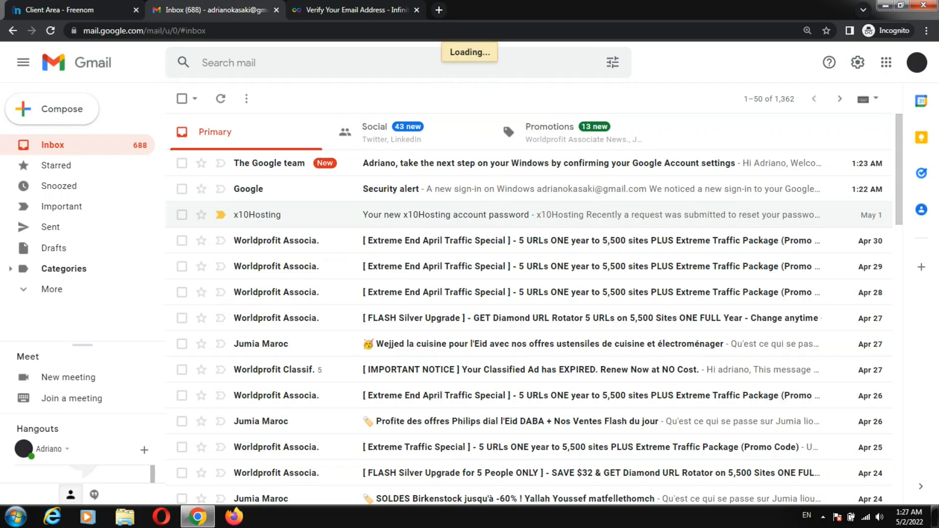
click(221, 98)
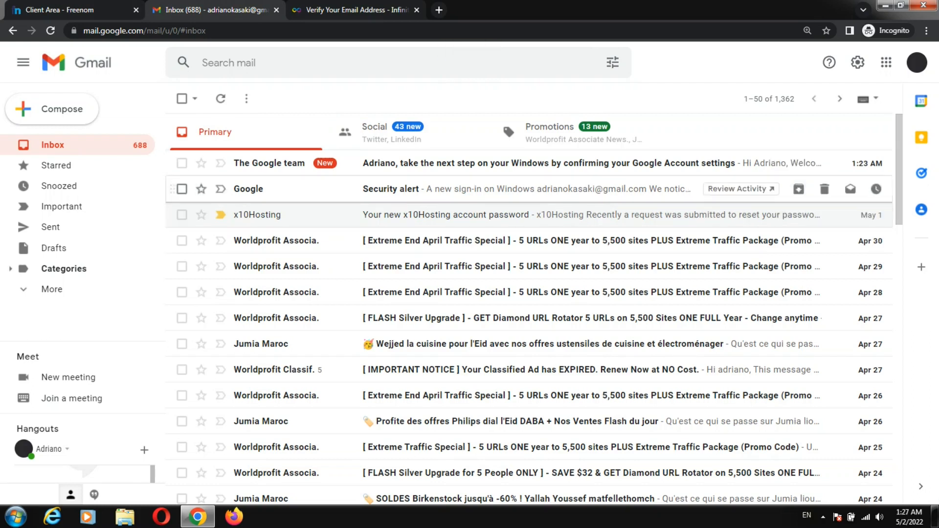
click(220, 99)
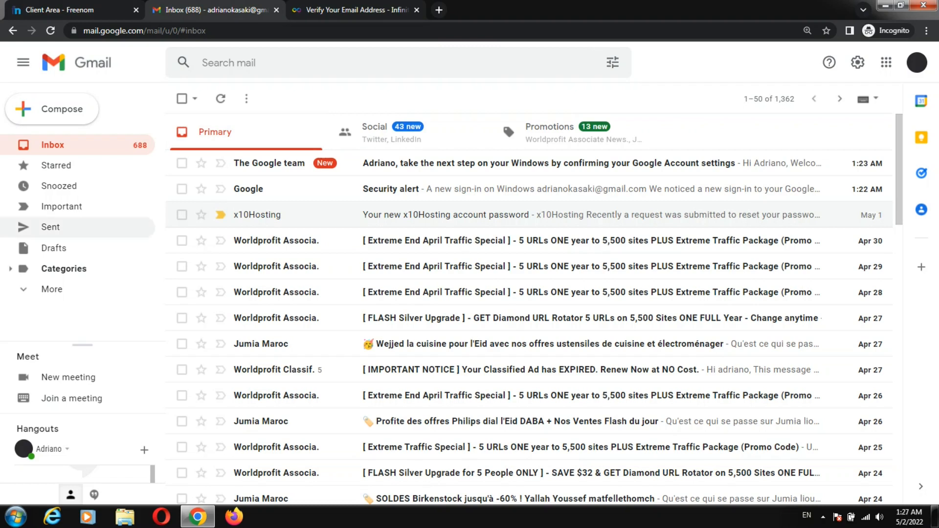
click(49, 289)
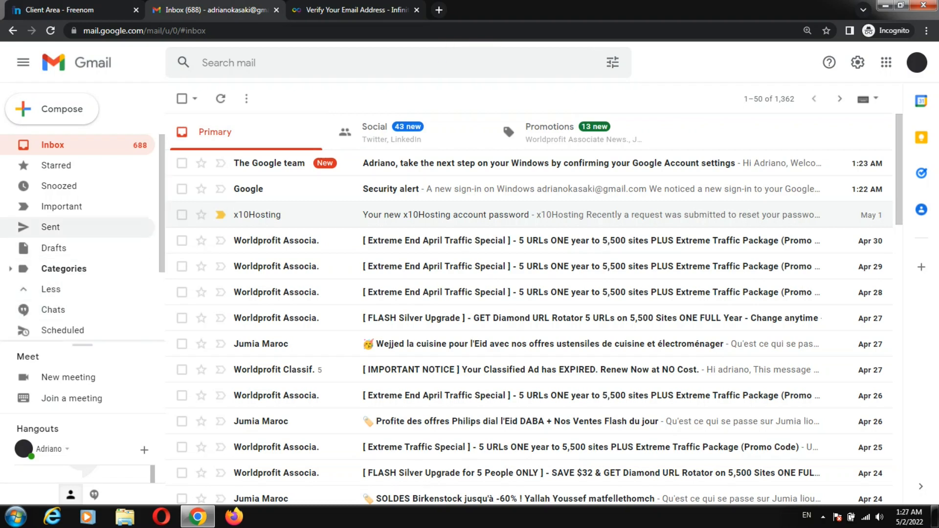
scroll(49, 308, down, 2)
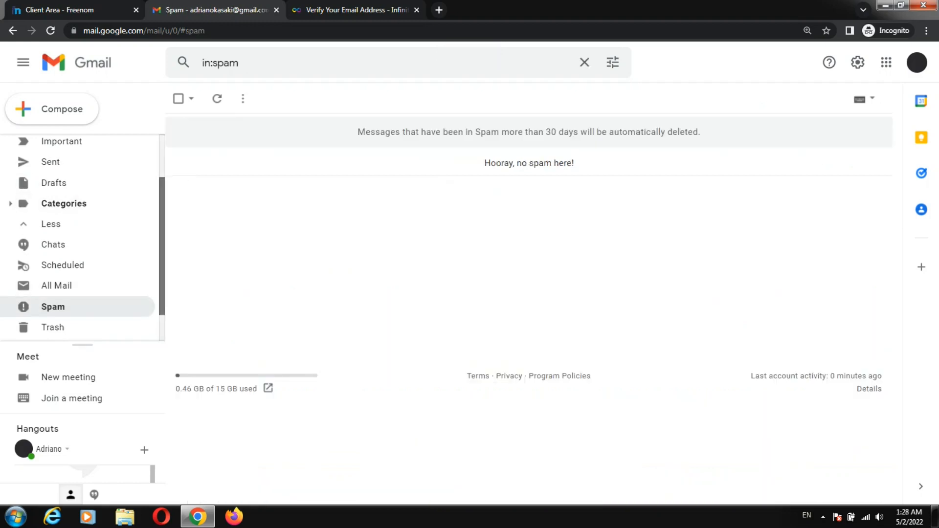
scroll(78, 205, up, 2)
click(52, 144)
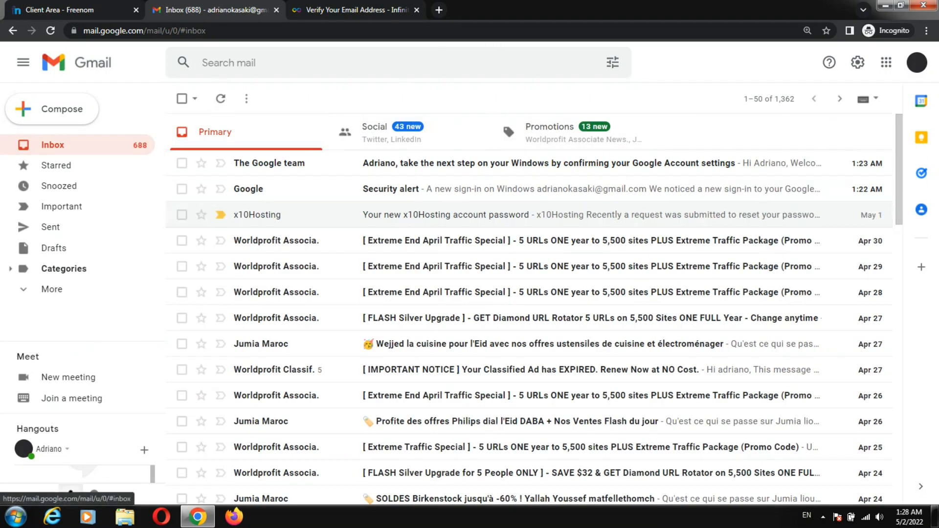
Step: Check the address the link went to and have InfinityFree resend the verification email
click(50, 30)
click(356, 9)
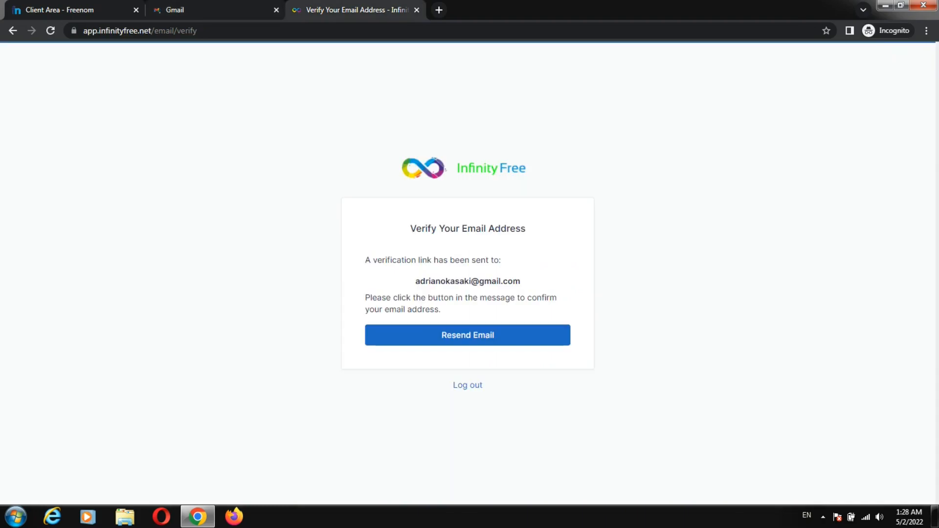
drag(415, 281, 520, 281)
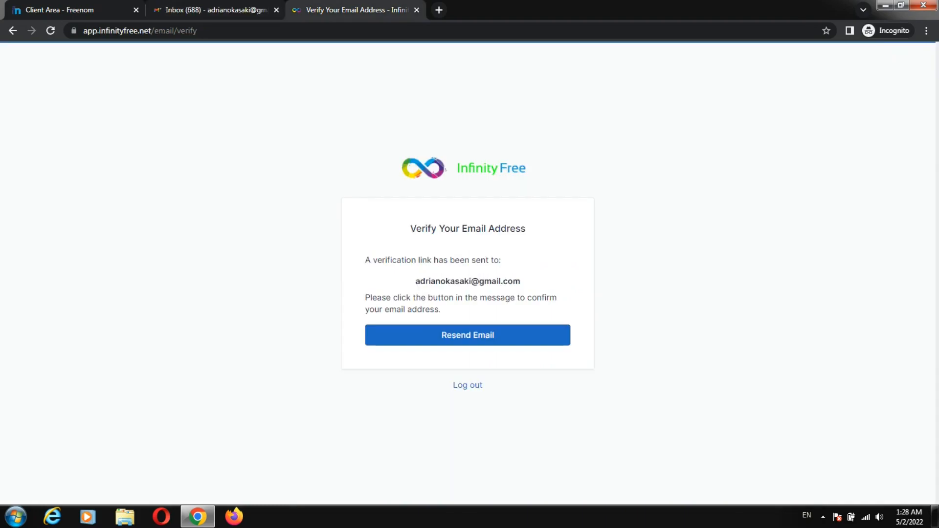
click(215, 9)
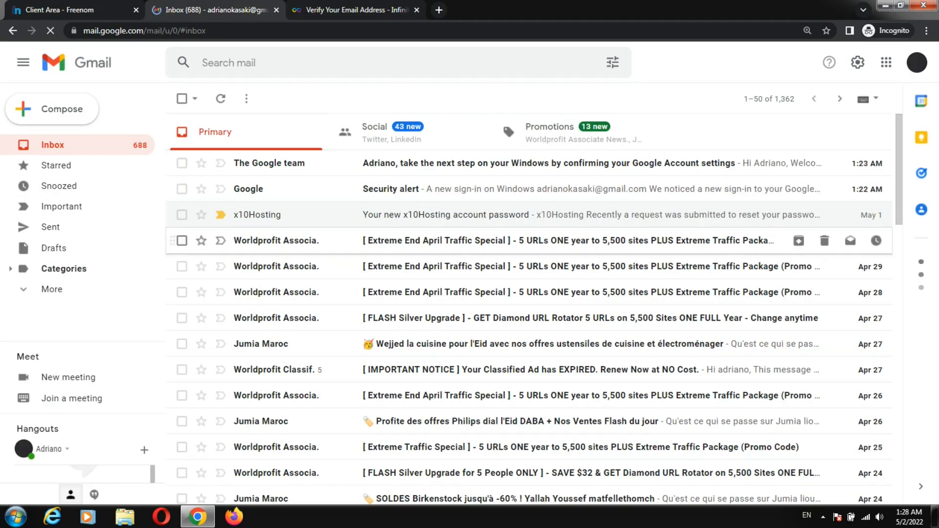
click(355, 10)
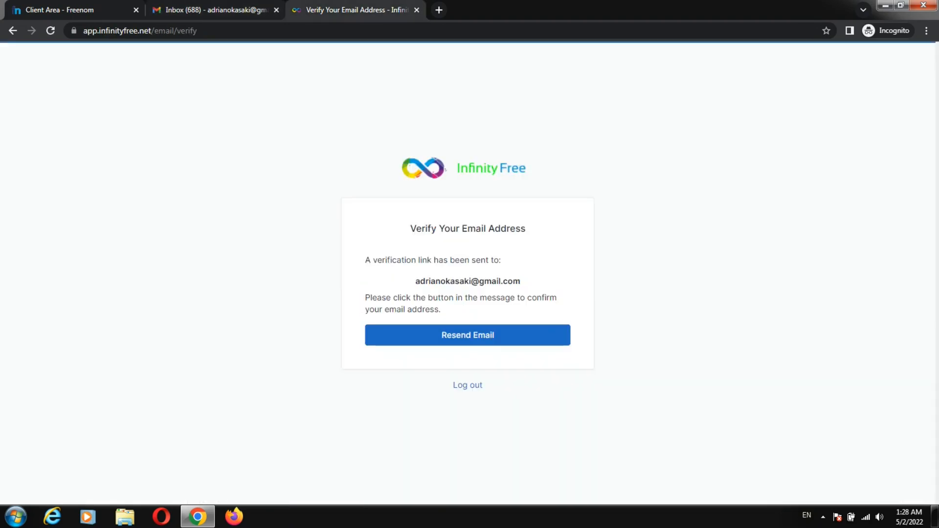
click(468, 335)
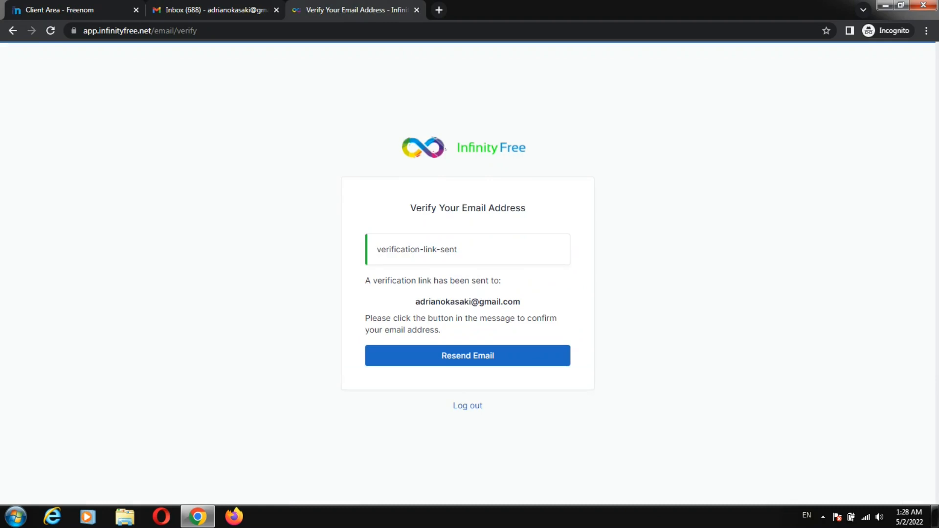
drag(377, 249, 458, 250)
click(489, 251)
click(215, 10)
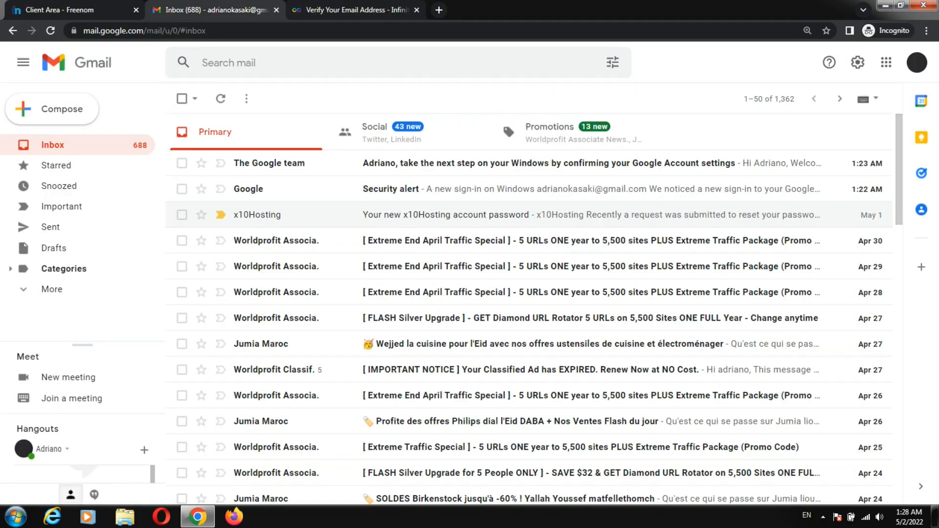
Step: Open the new InfinityFree email and verify the e-mail address from it
click(220, 99)
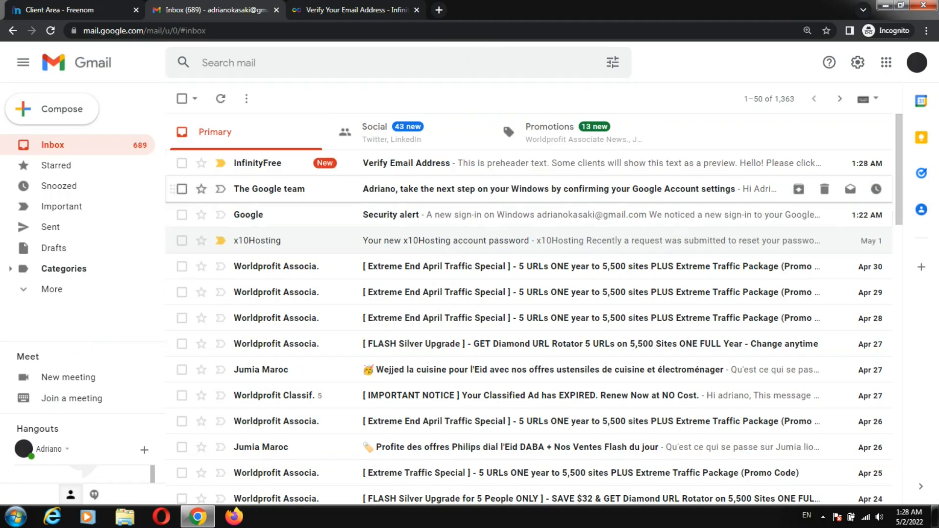
click(489, 163)
scroll(547, 328, down, 2)
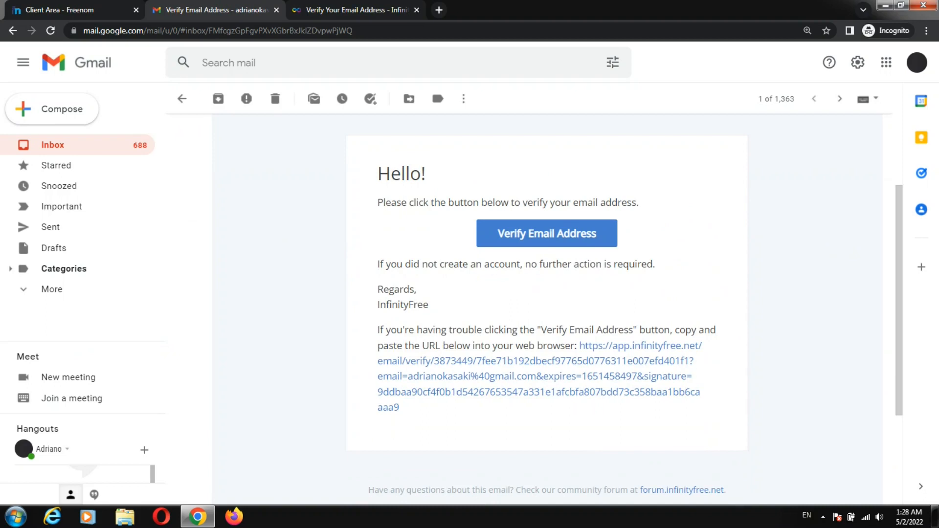
click(547, 230)
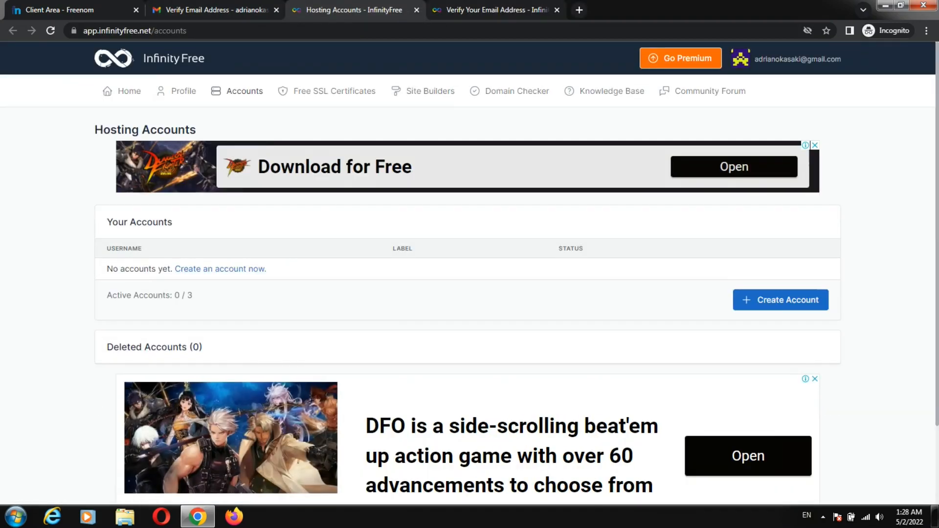
Step: Start a custom-domain hosting account and copy ifidjfidjvijdijv.ga from Freenom's domain list
click(780, 299)
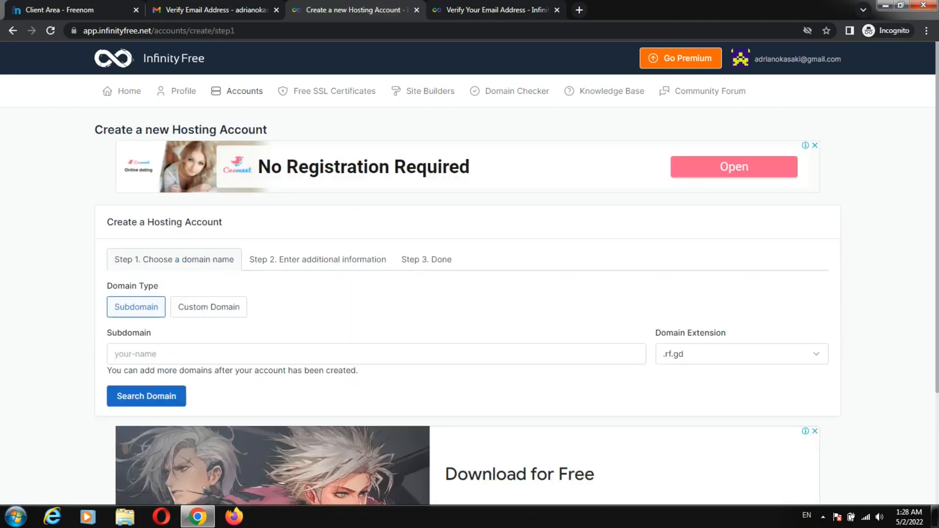
click(209, 307)
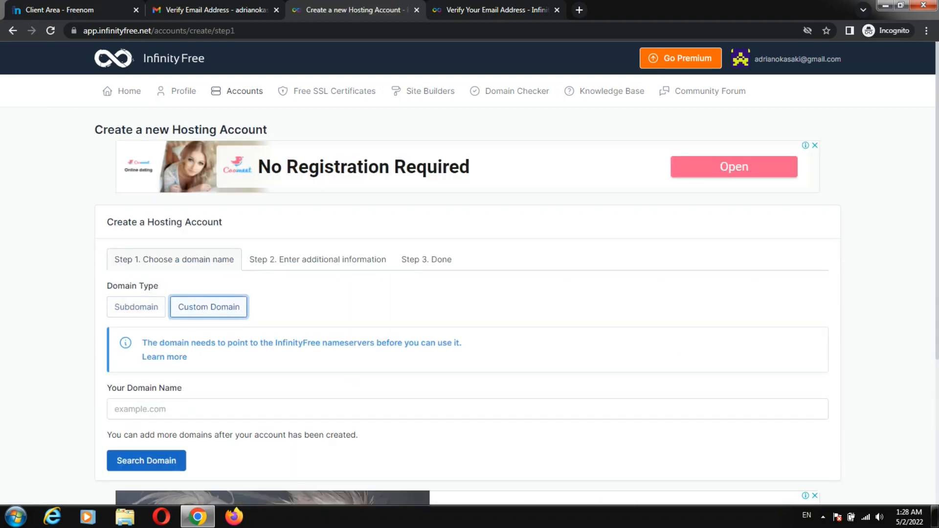
click(73, 10)
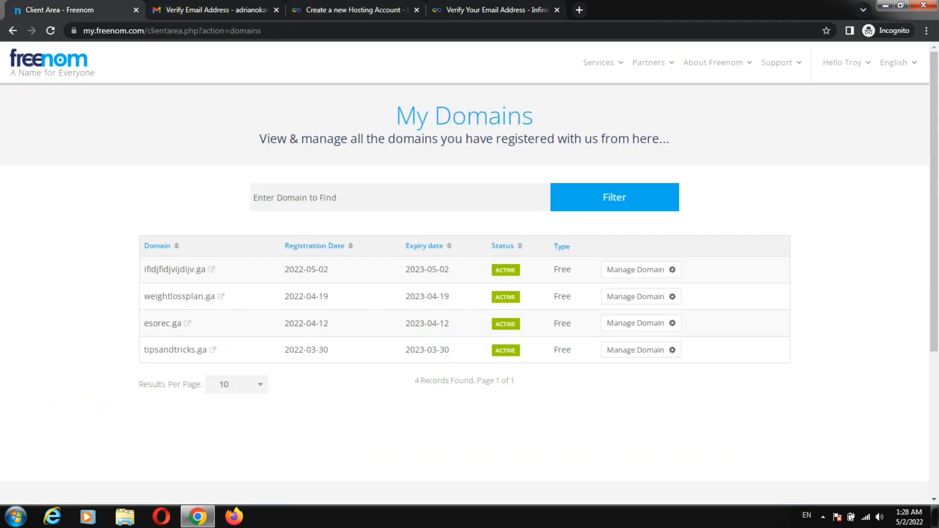
double_click(174, 270)
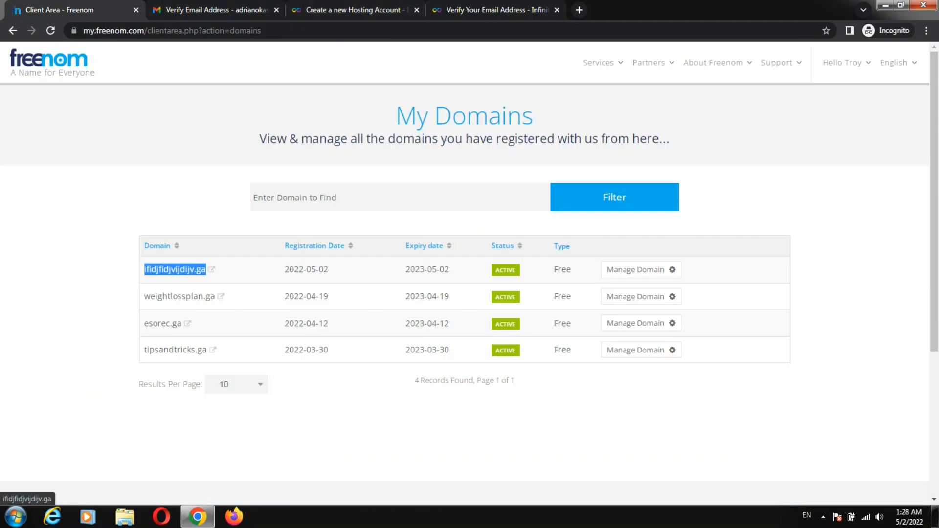
right_click(185, 271)
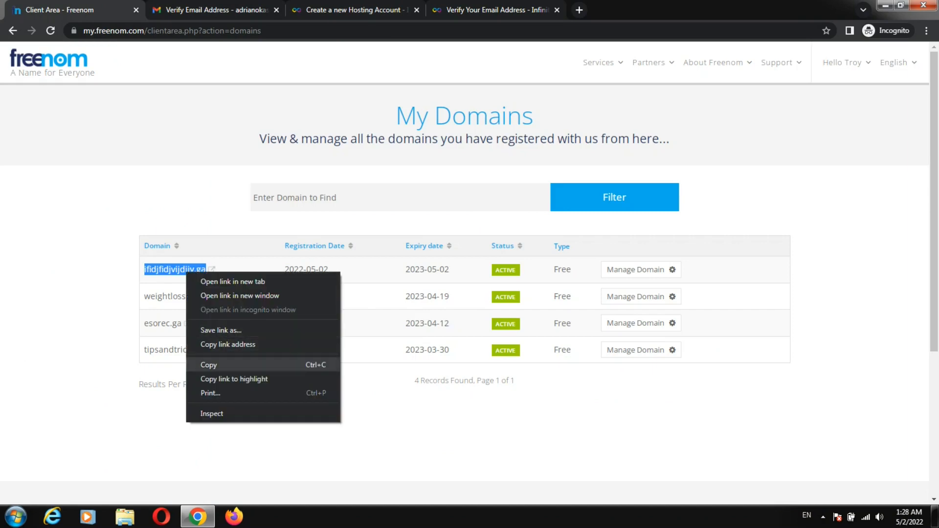
click(210, 364)
Step: Paste ifidjfidjvijdijv.ga into Your Domain Name and search its availability
click(356, 10)
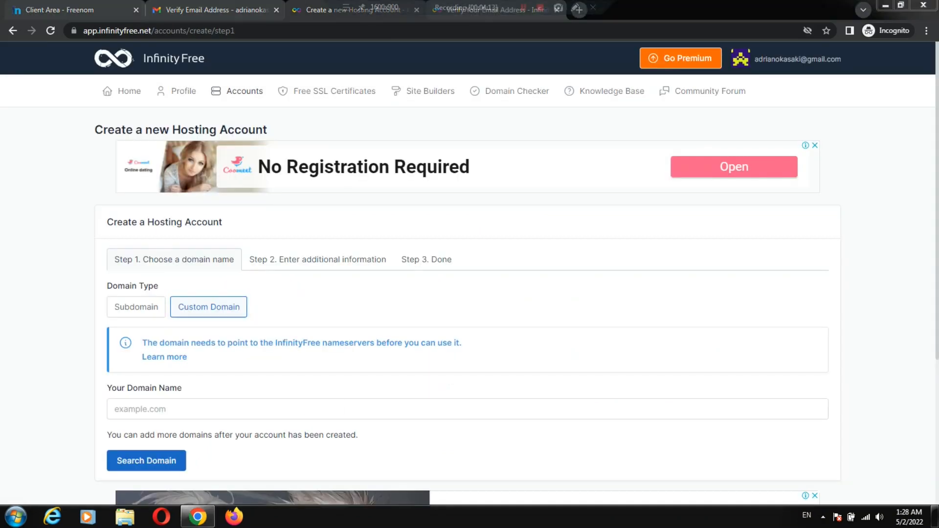
click(210, 409)
key(ctrl+v)
click(401, 460)
scroll(401, 459, down, 3)
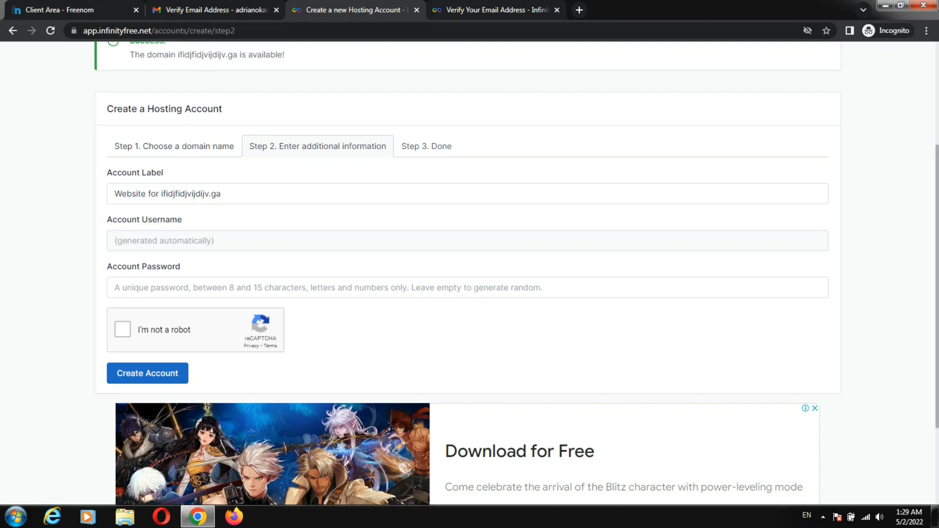
Step: Submit the hosting account after reCAPTCHA, read the epizy nameserver error, and open Freenom's Manage Domain page
click(123, 329)
click(148, 373)
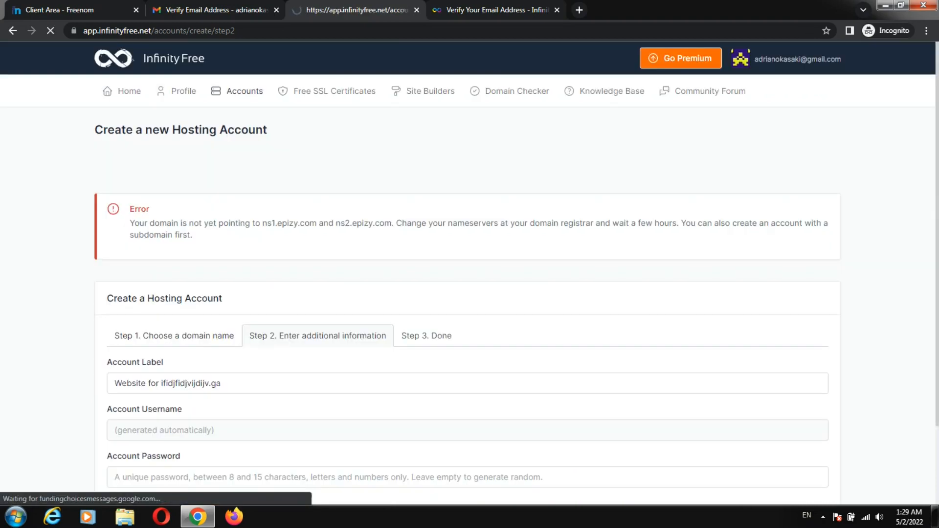
scroll(469, 273, down, 3)
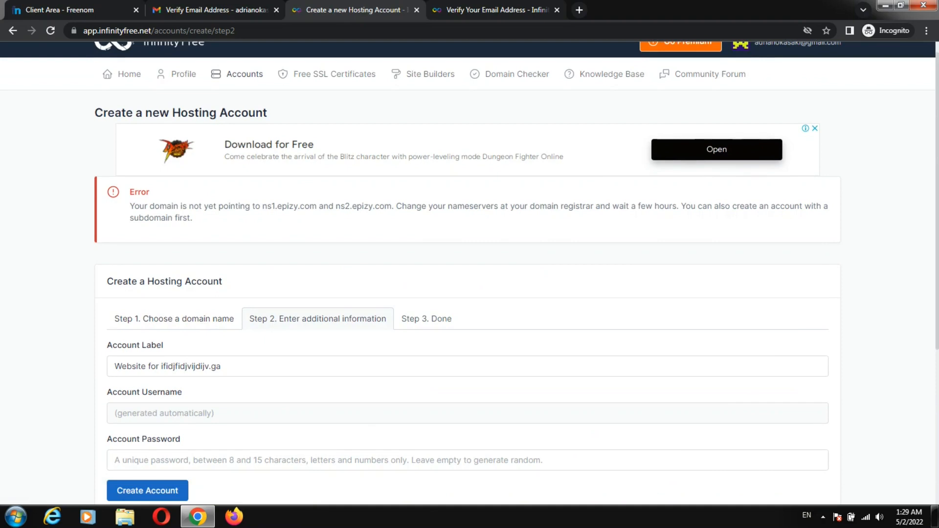
scroll(469, 274, up, 2)
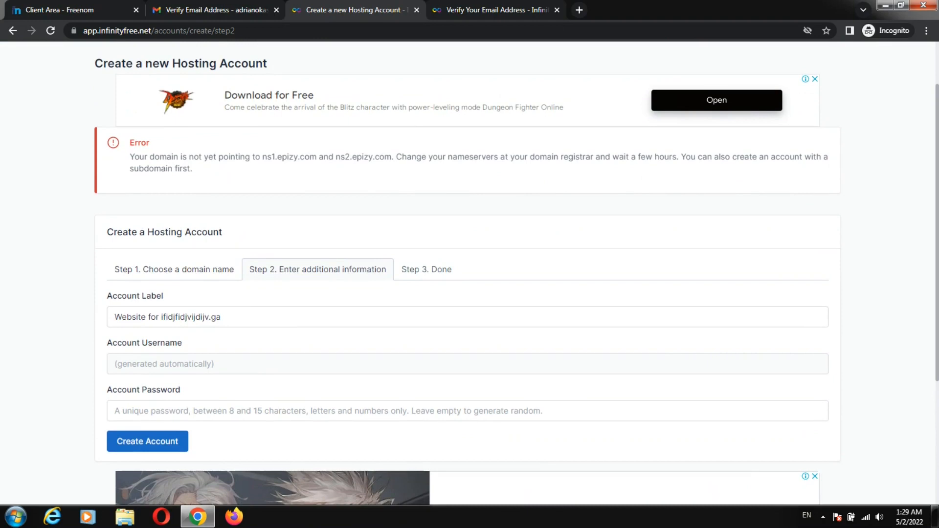
click(69, 10)
click(640, 270)
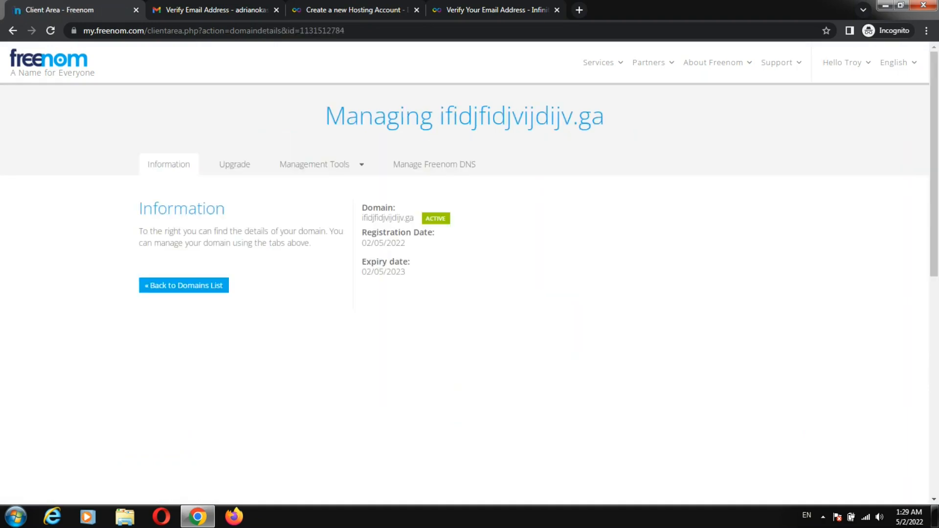
Step: Switch ifidjfidjvijdijv.ga to custom nameservers and enter ns1.epizy.com as Nameserver 1
click(315, 164)
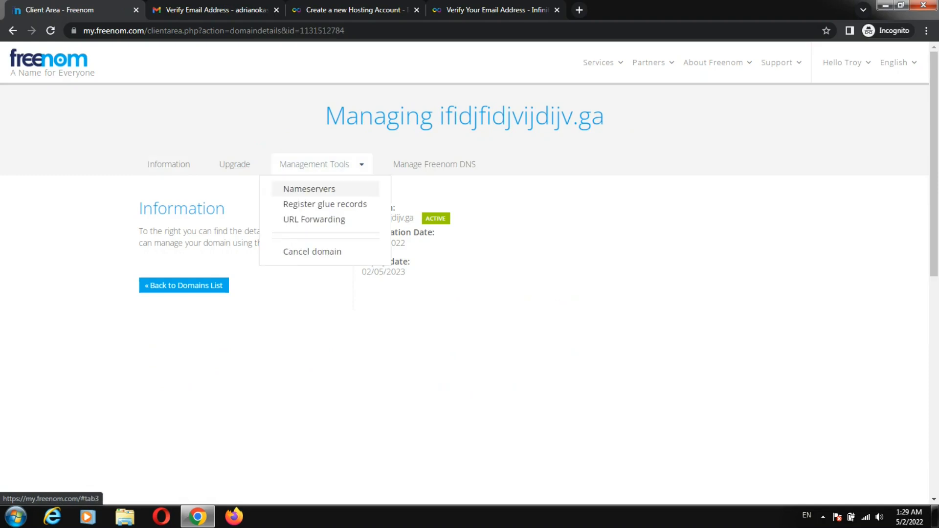
click(309, 188)
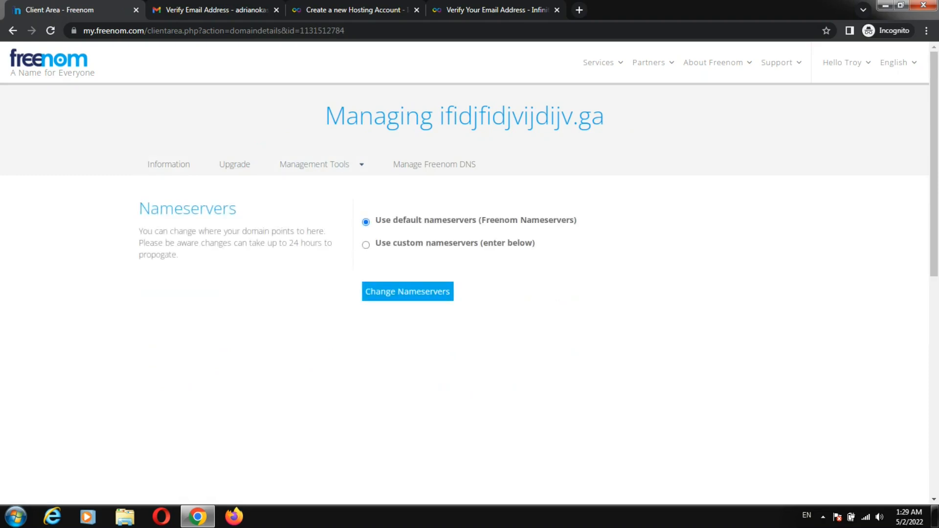
click(365, 245)
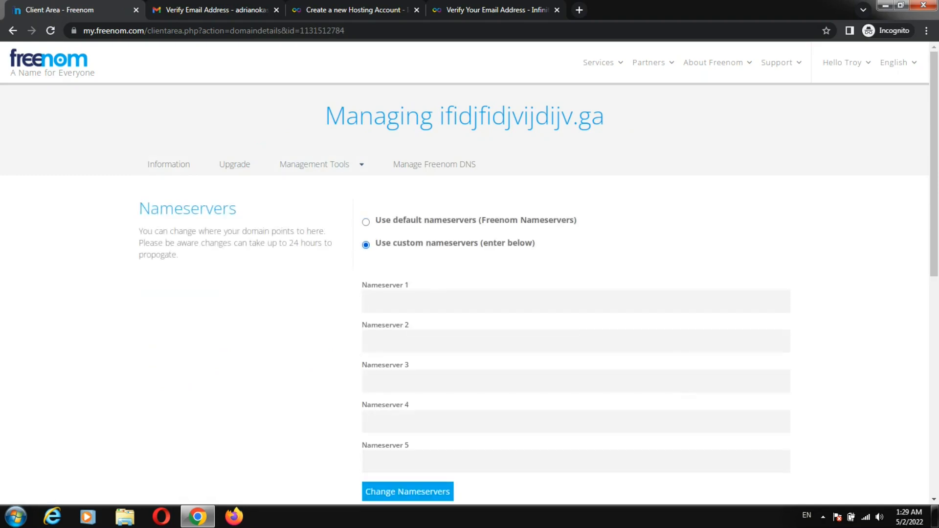
click(347, 10)
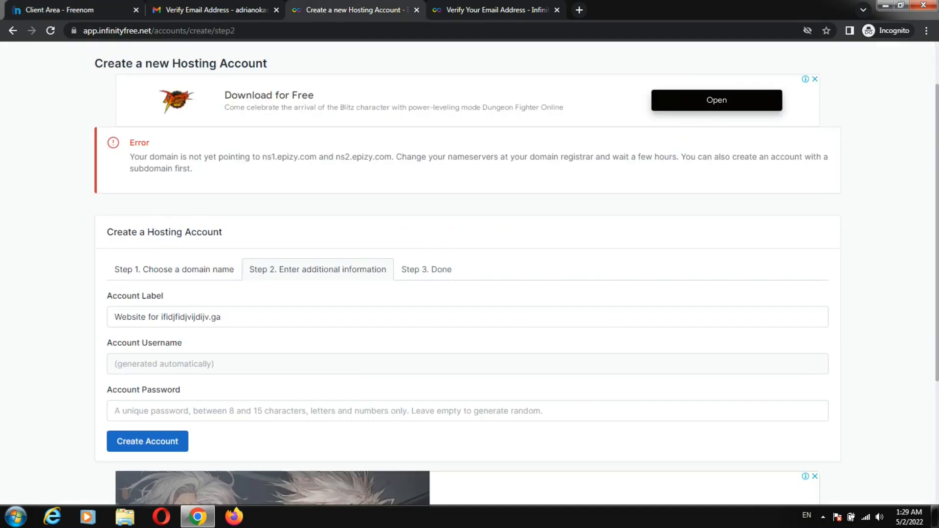
drag(262, 157, 316, 157)
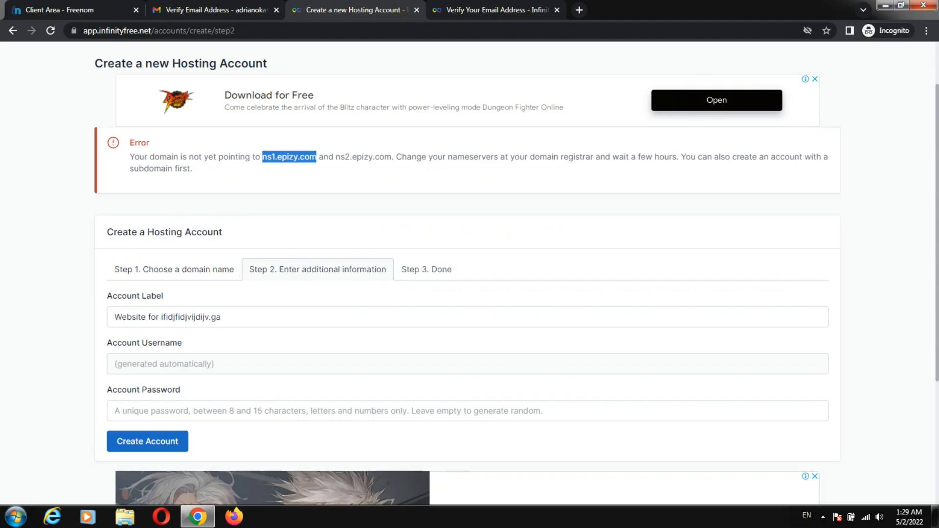
click(74, 10)
click(366, 301)
key(ctrl+v)
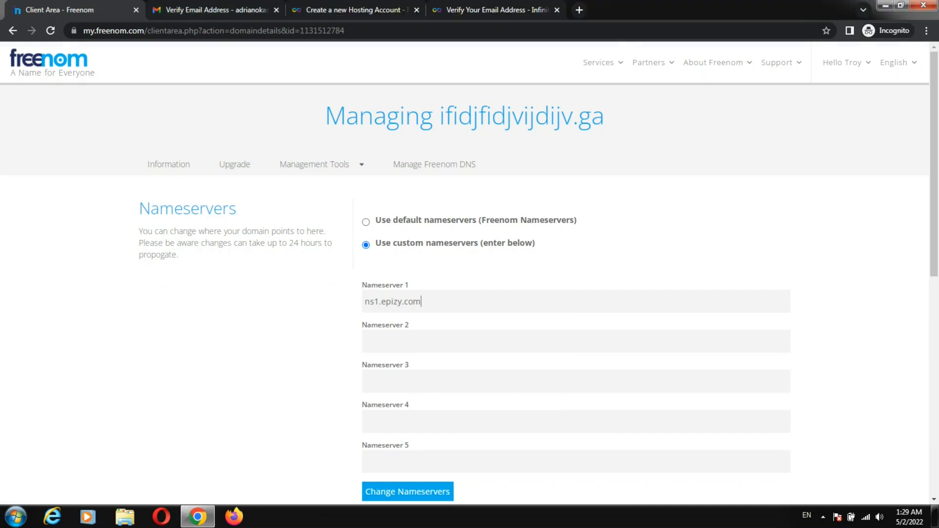
Step: Enter ns2.epizy.com as Nameserver 2 without the trailing period and save the nameservers
click(352, 9)
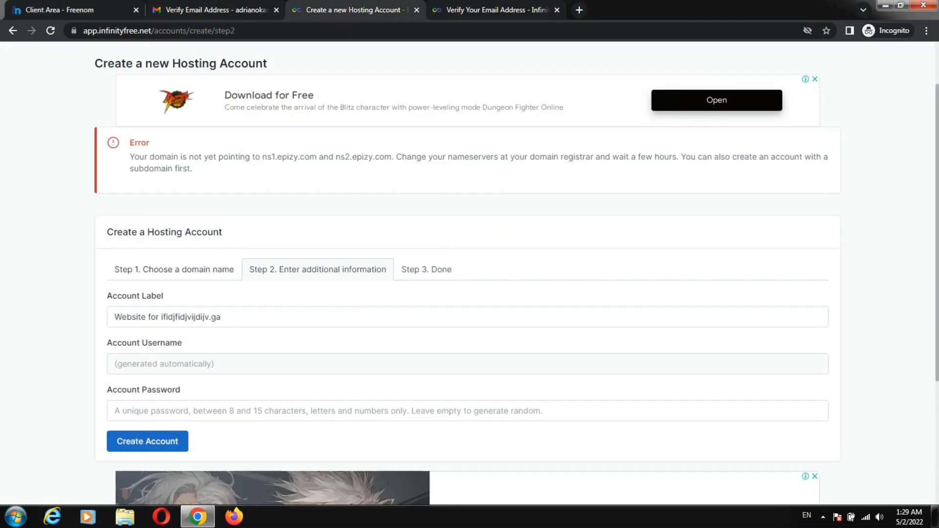
drag(335, 156, 392, 157)
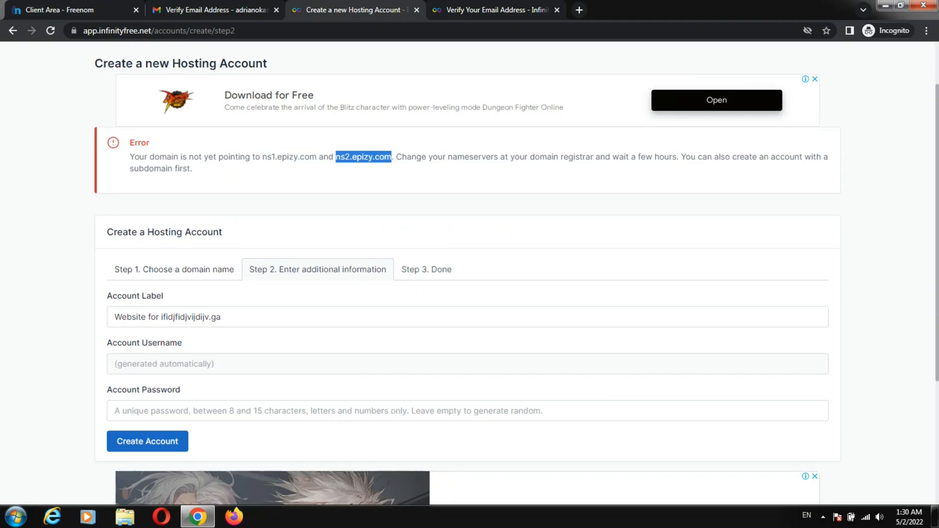
click(331, 156)
drag(336, 156, 394, 157)
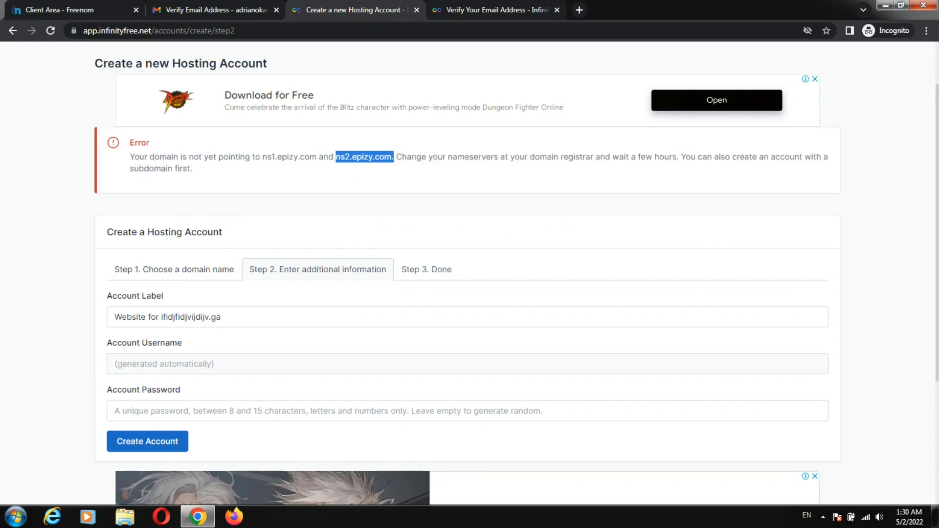
click(453, 9)
click(204, 10)
click(73, 10)
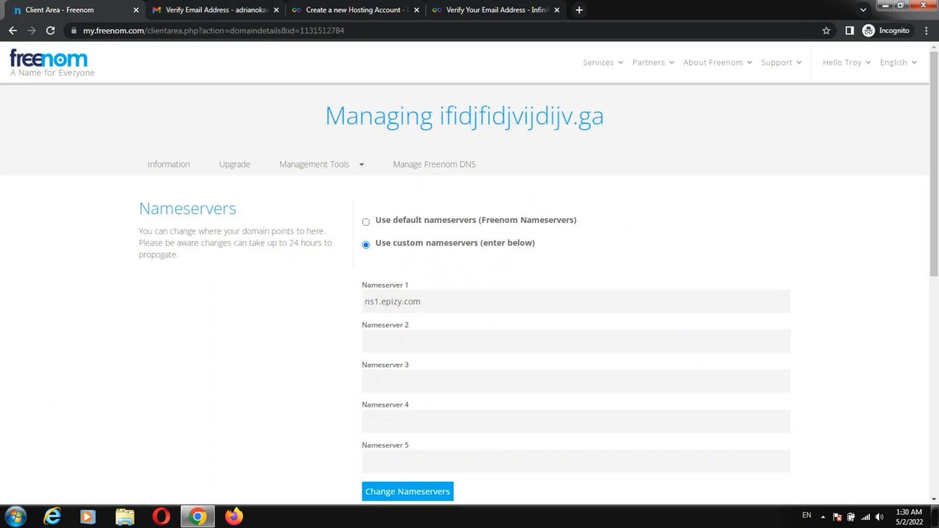
click(416, 342)
key(ctrl+v)
key(BackSpace)
key(Return)
Step: Confirm Freenom reports the nameserver changes as saved
scroll(469, 274, down, 2)
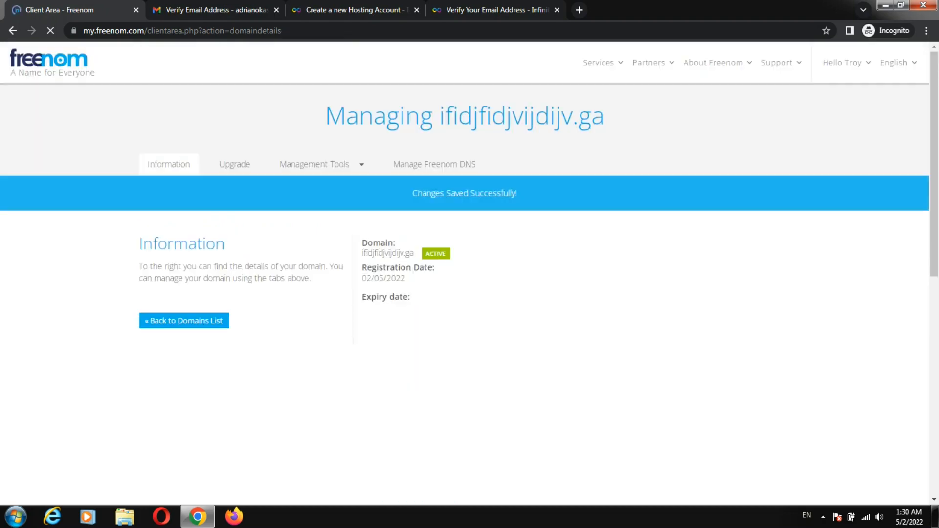
mouse_move(412, 193)
mouse_down()
mouse_move(493, 193)
mouse_move(426, 193)
mouse_up()
click(427, 193)
key(ctrl+Tab)
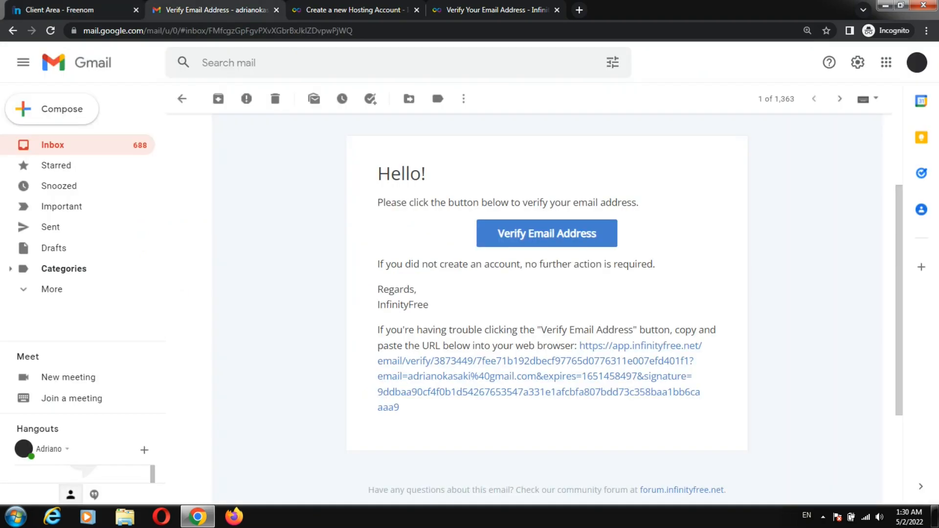
Step: Resubmit the hosting account for ifidjfidjvijdijv.ga and open its Active account overview in the client area
key(ctrl+Tab)
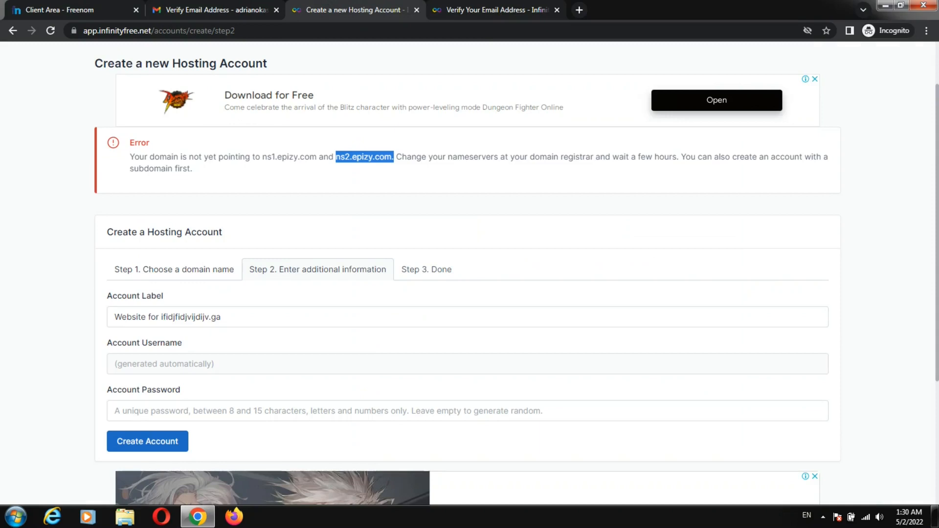
scroll(467, 273, down, 2)
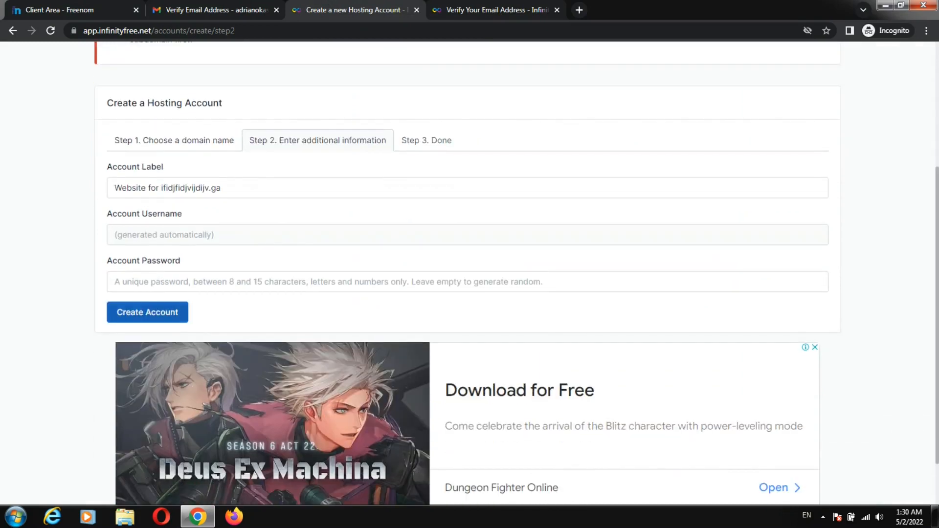
click(147, 312)
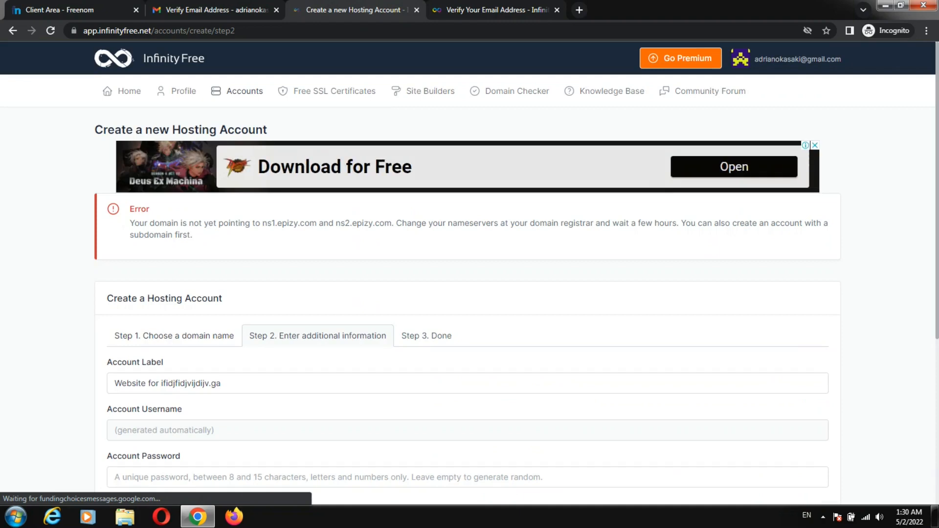
drag(130, 223, 194, 223)
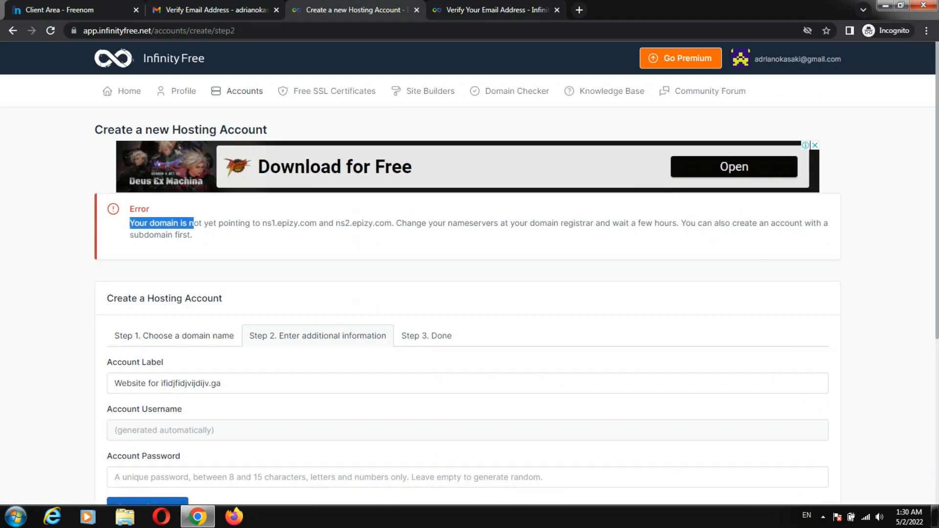
drag(194, 223, 192, 235)
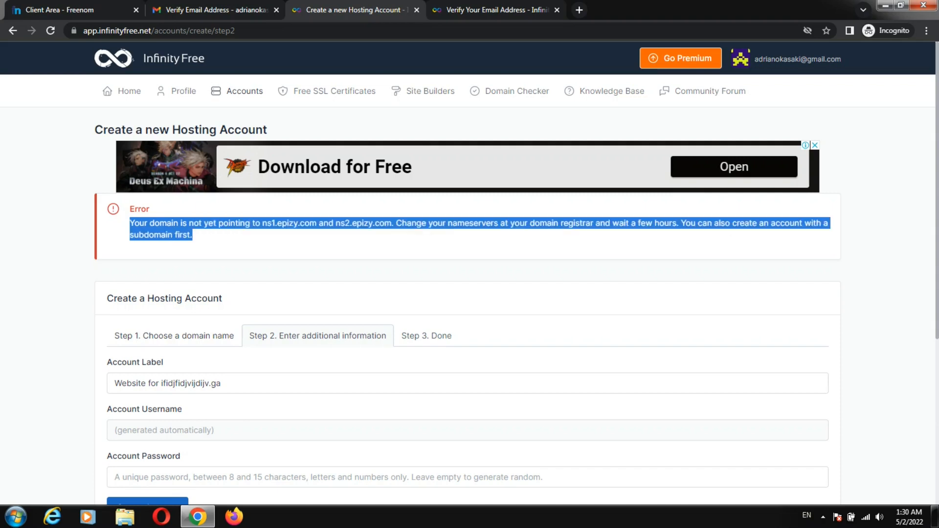
click(313, 241)
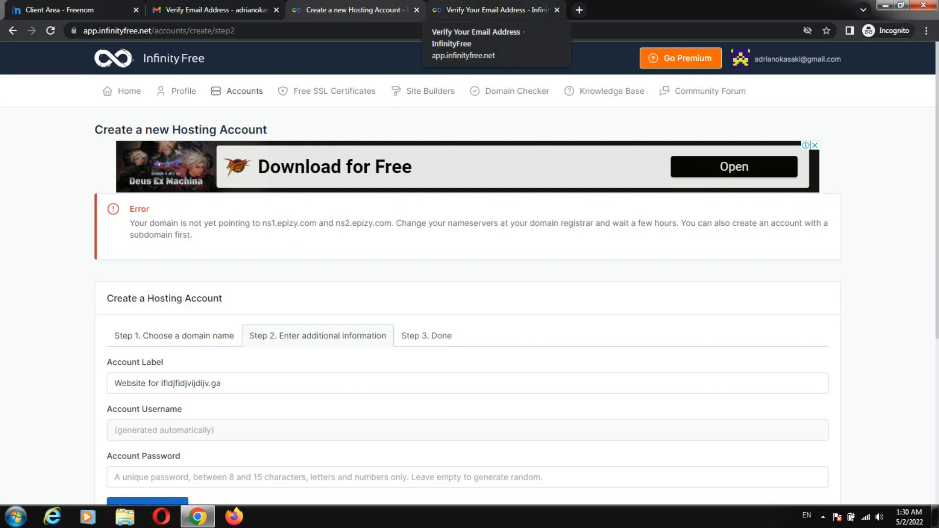
click(523, 7)
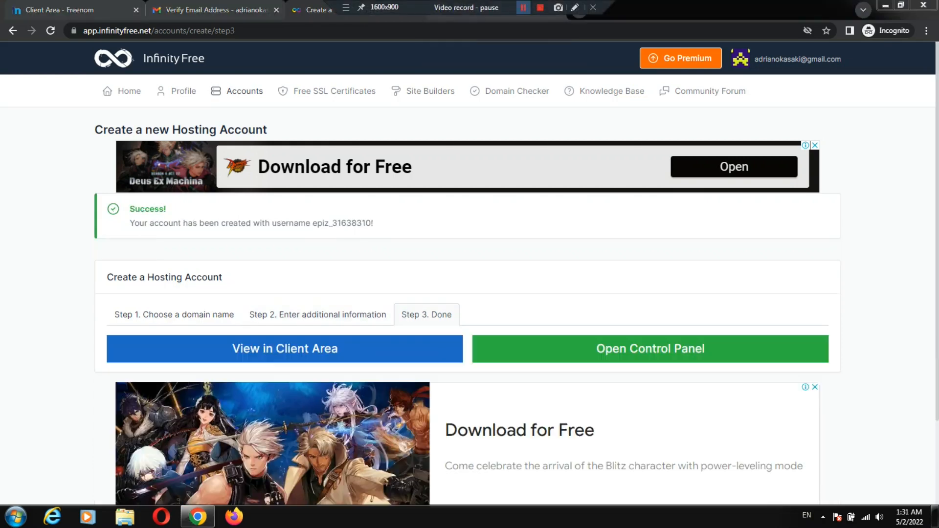
click(523, 7)
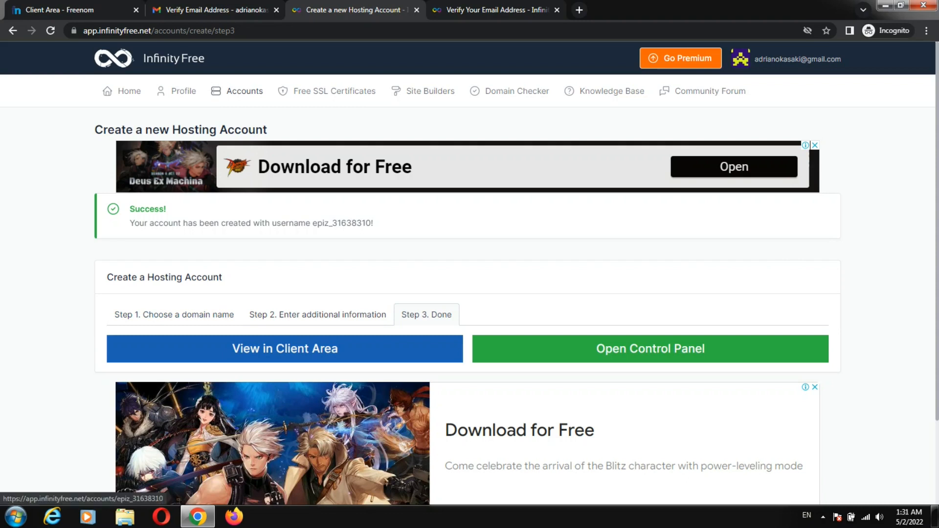
click(285, 349)
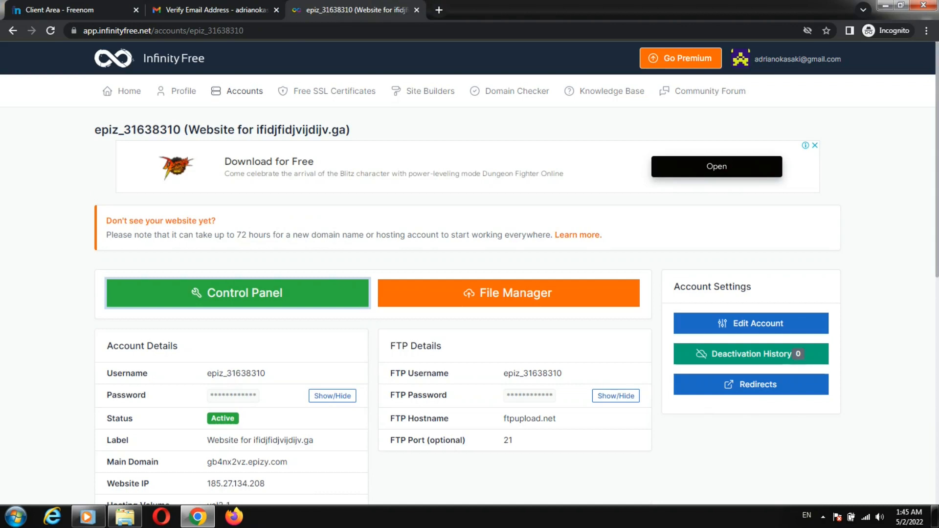
Step: From the VistaPanel control panel, search 'softac' and launch Softaculous Apps Installer
click(238, 293)
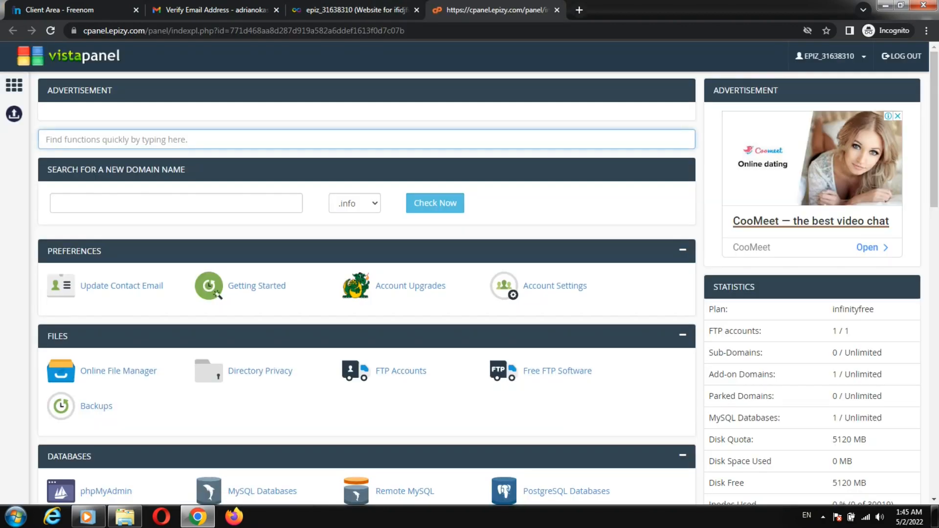
text(softac)
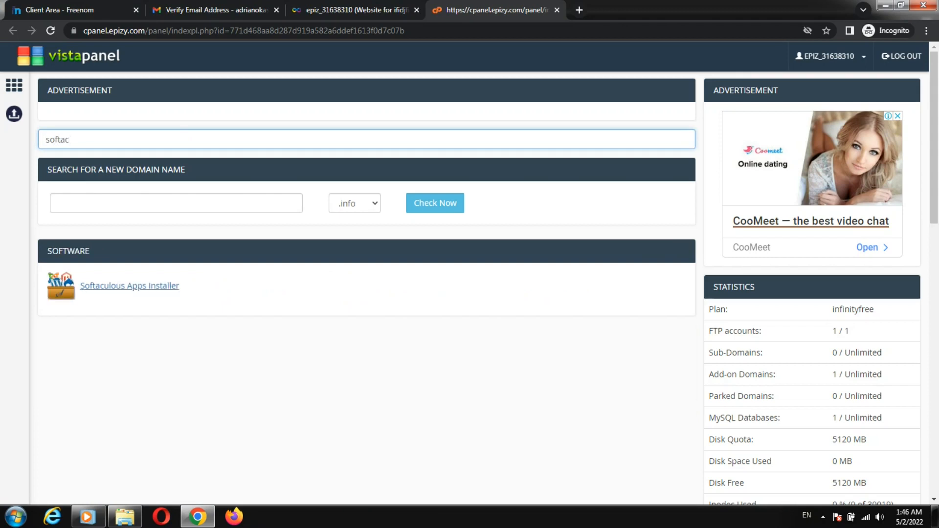
click(129, 286)
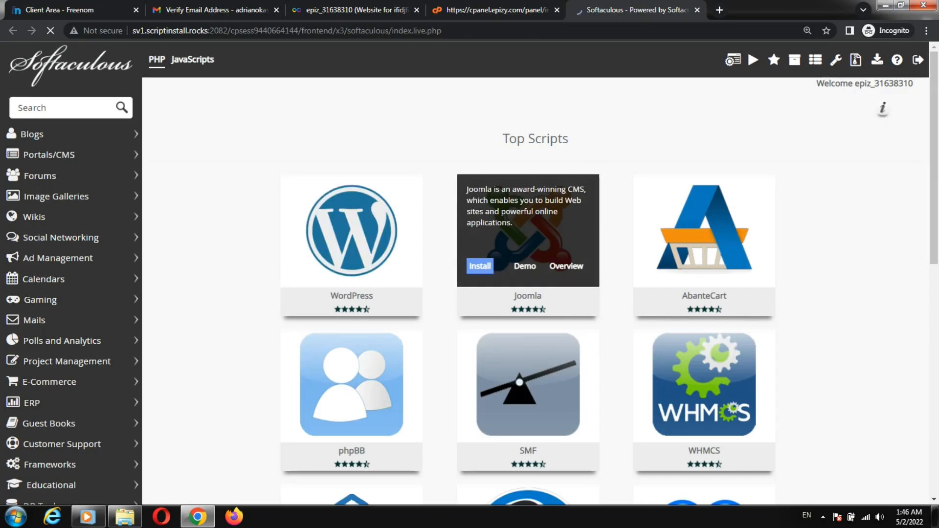
Step: Start a new WordPress installation and set the admin username to 'tipsandtricks'
click(390, 266)
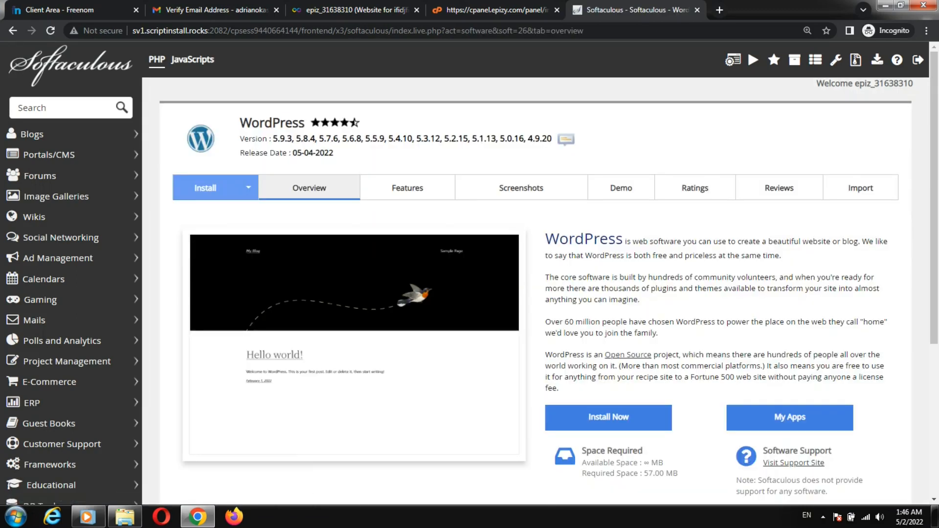
click(608, 416)
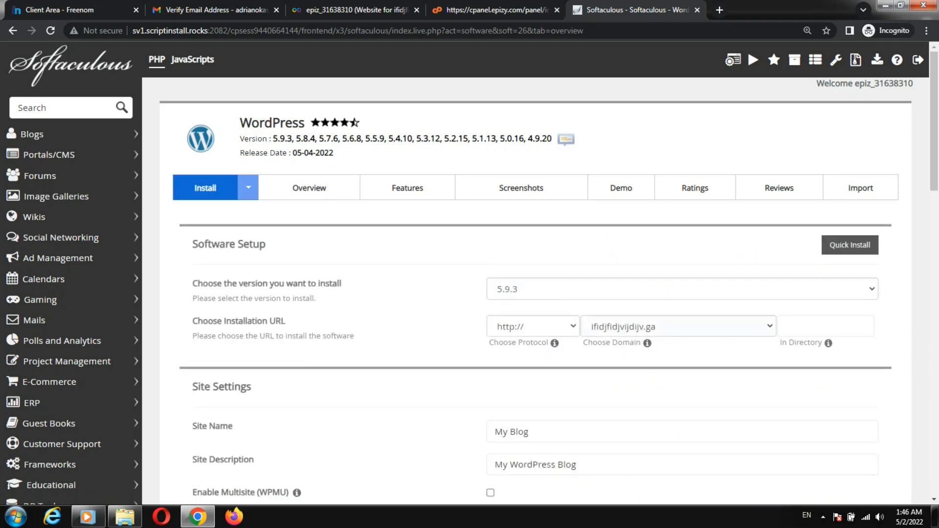
scroll(608, 416, down, 4)
scroll(538, 274, down, 3)
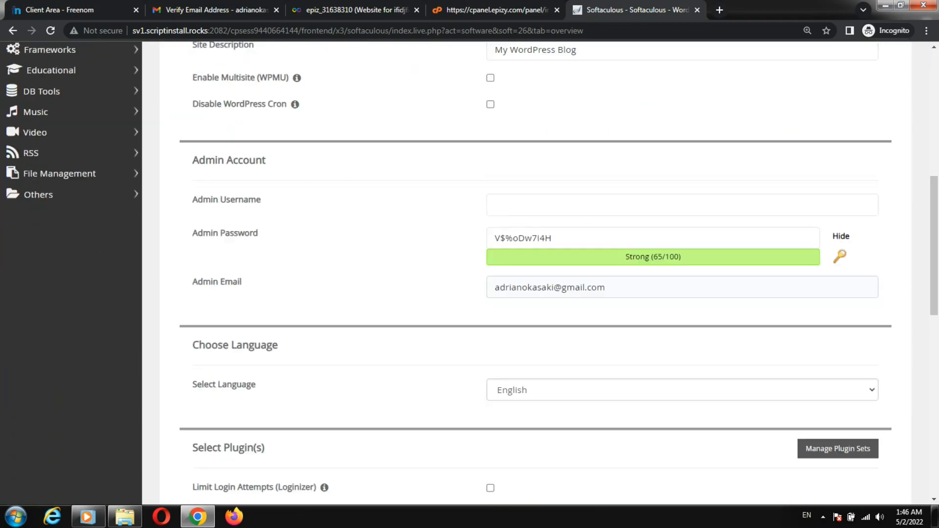
click(558, 205)
text(tips)
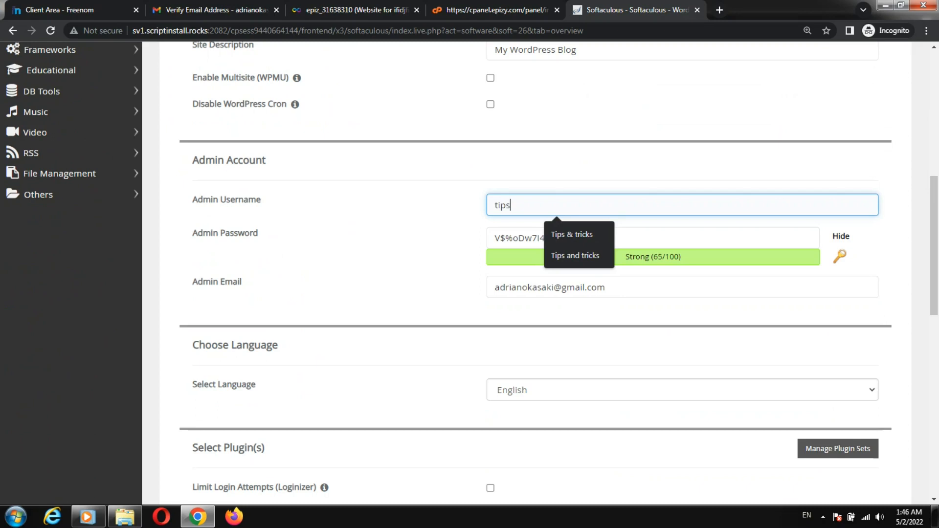
text(andt)
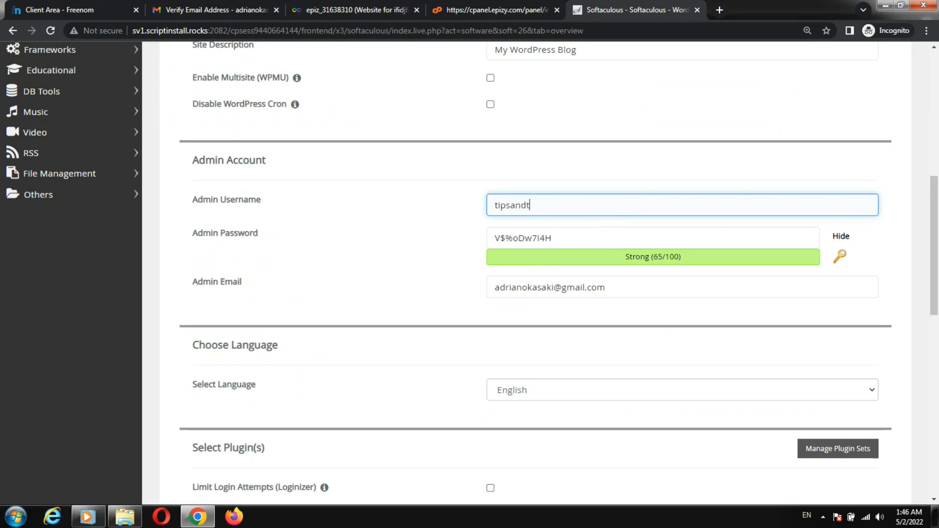
text(ricks)
click(553, 238)
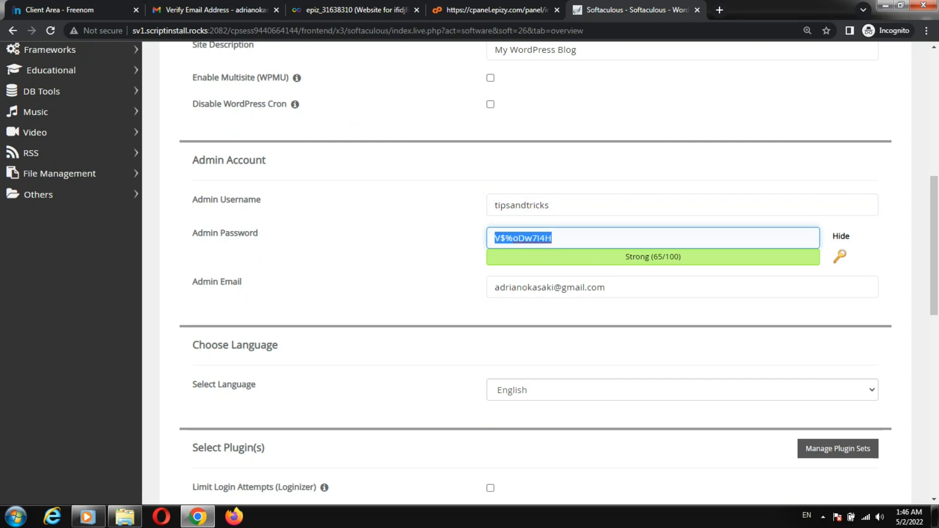
Step: Copy the generated admin password, select the EduExpert theme, and start the install
right_click(507, 242)
click(538, 267)
scroll(538, 269, down, 8)
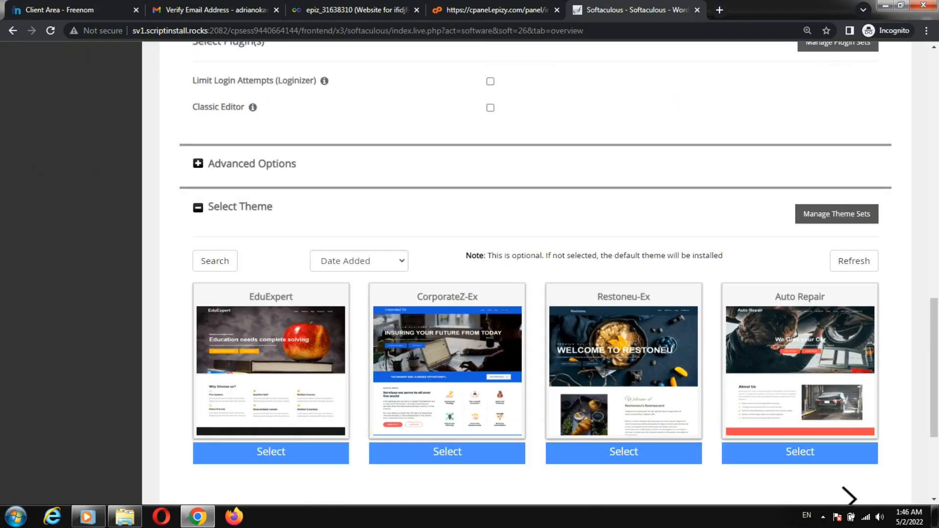
scroll(538, 269, down, 4)
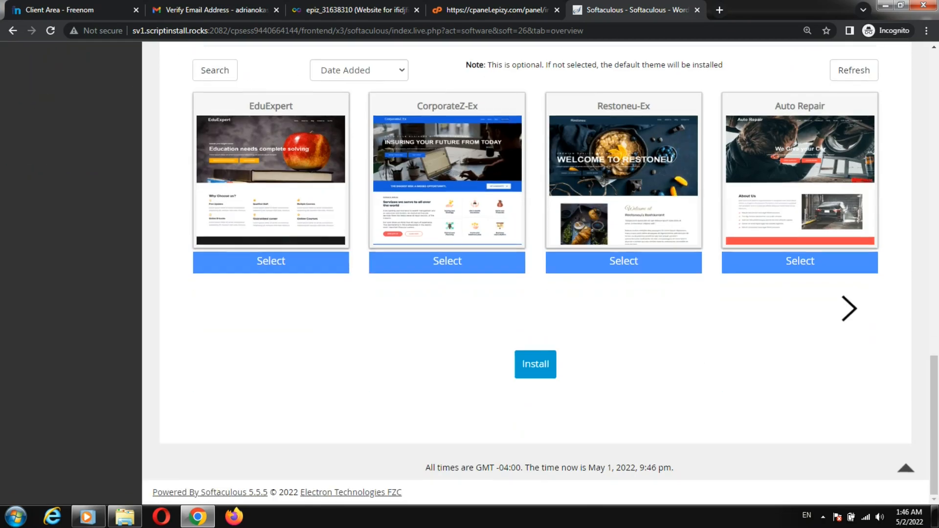
click(271, 261)
click(535, 364)
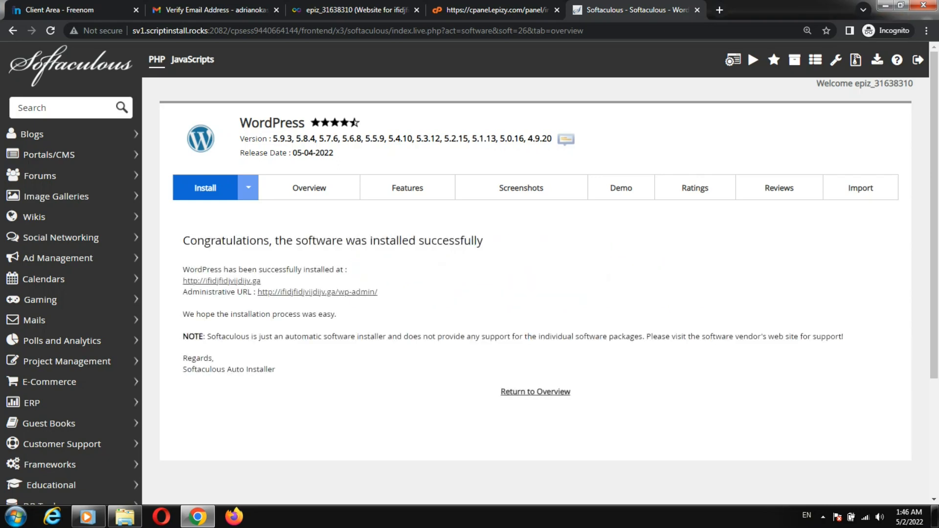
drag(183, 270, 345, 269)
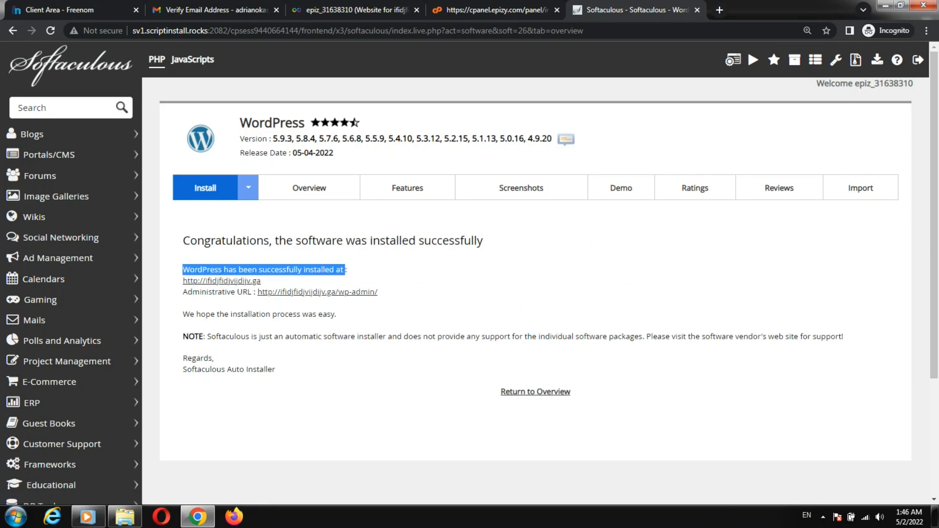
double_click(266, 281)
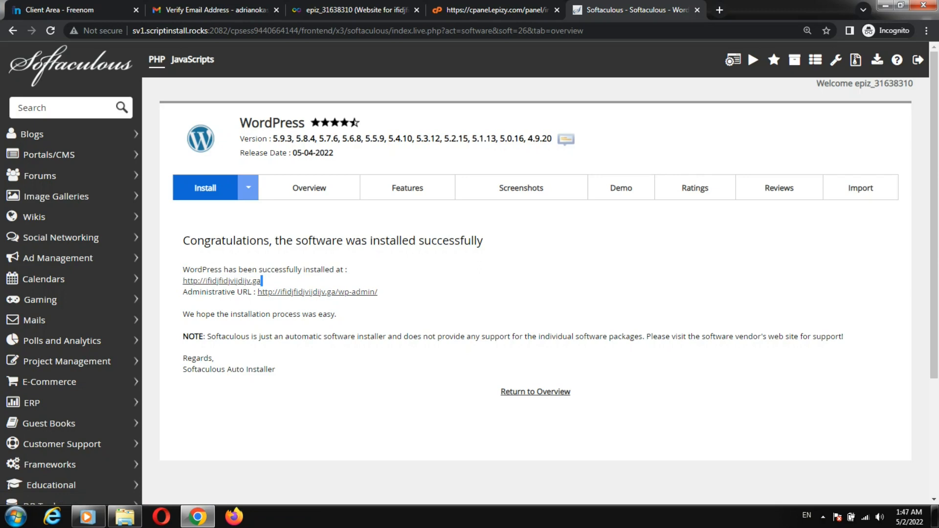
drag(263, 281, 192, 292)
click(299, 280)
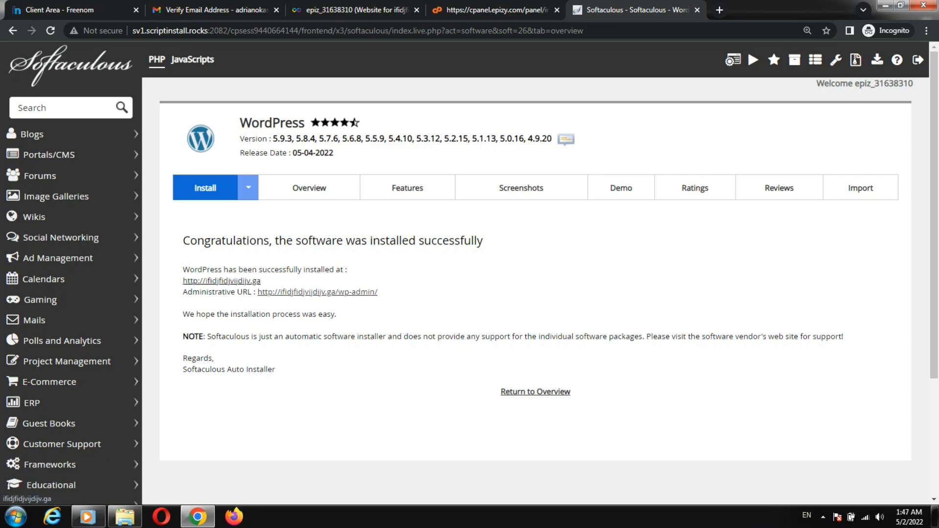
click(222, 281)
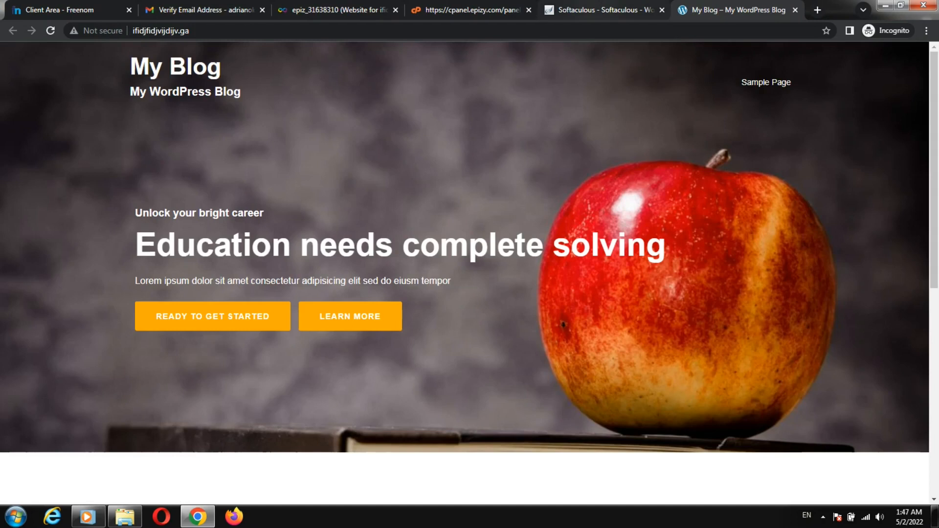
Step: Back on the Softaculous success page, open the /wp-admin/ administrative URL
click(601, 9)
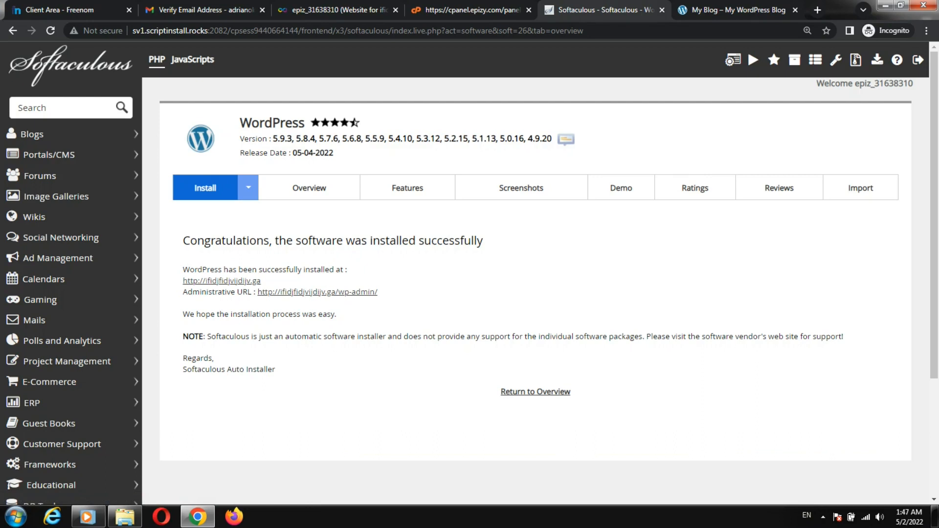
click(317, 292)
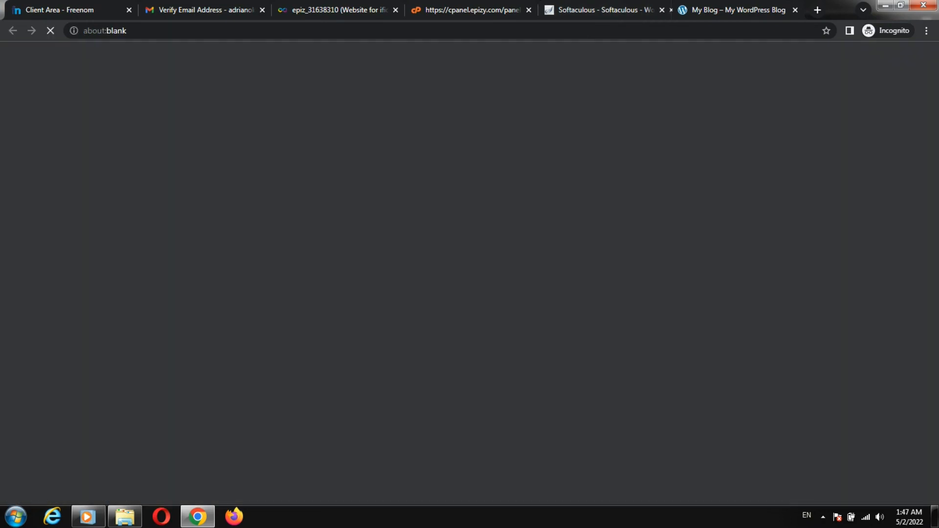